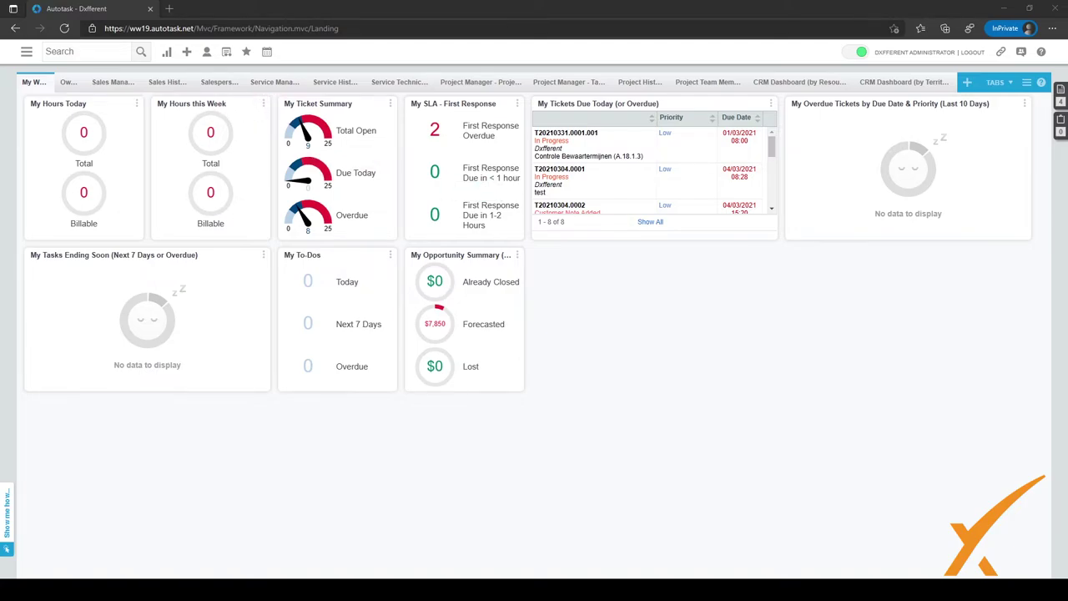
Go to Admin > Notification Templates from the main navigation menu.
{"action": "left_click", "coordinate": [26, 51]}
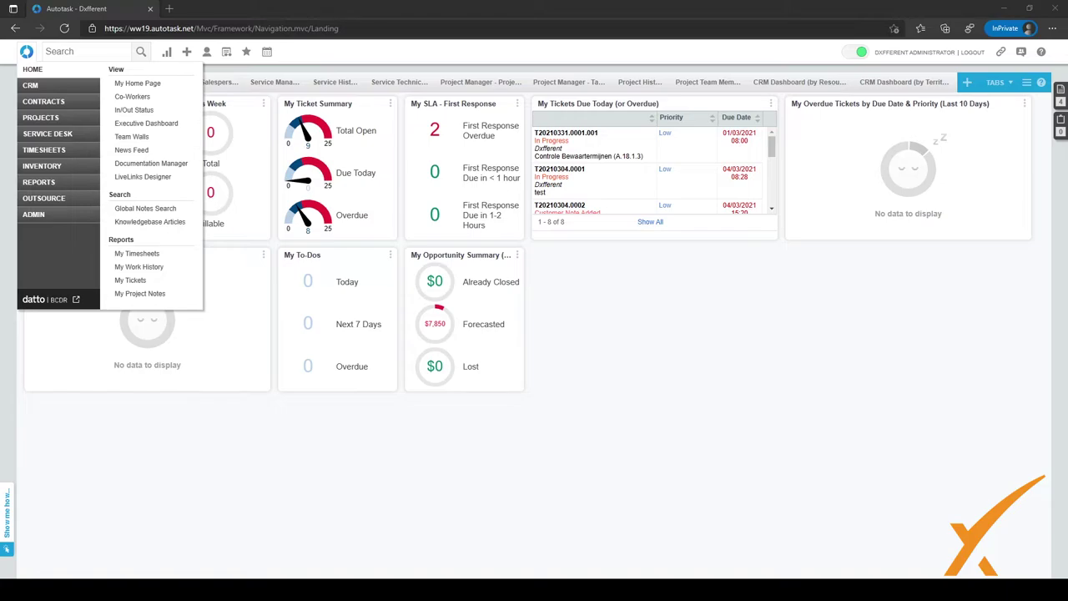
{"action": "mouse_move", "coordinate": [34, 214]}
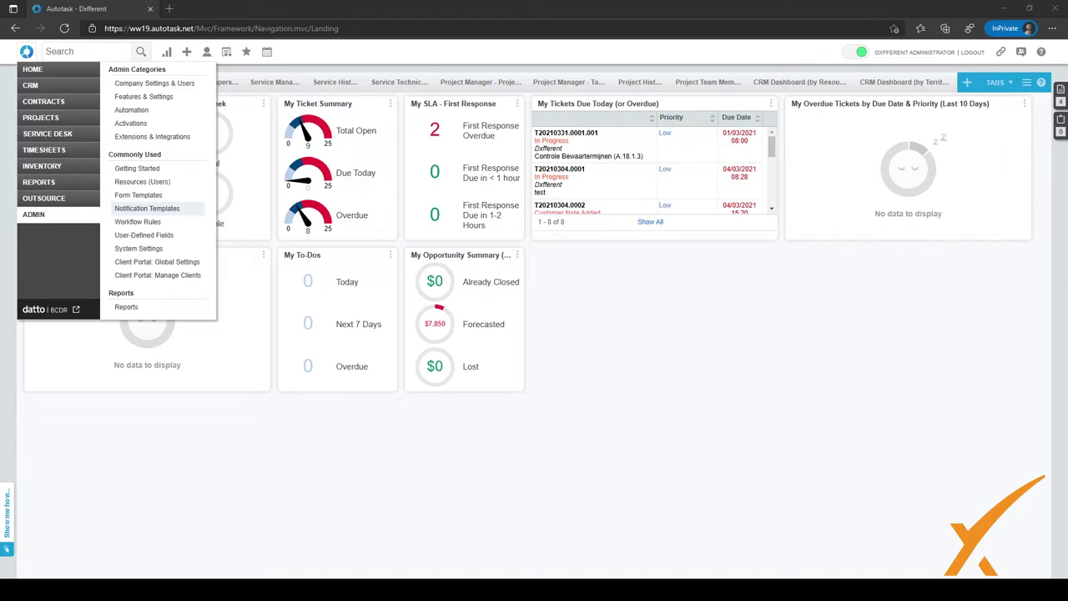
{"action": "left_click", "coordinate": [167, 209]}
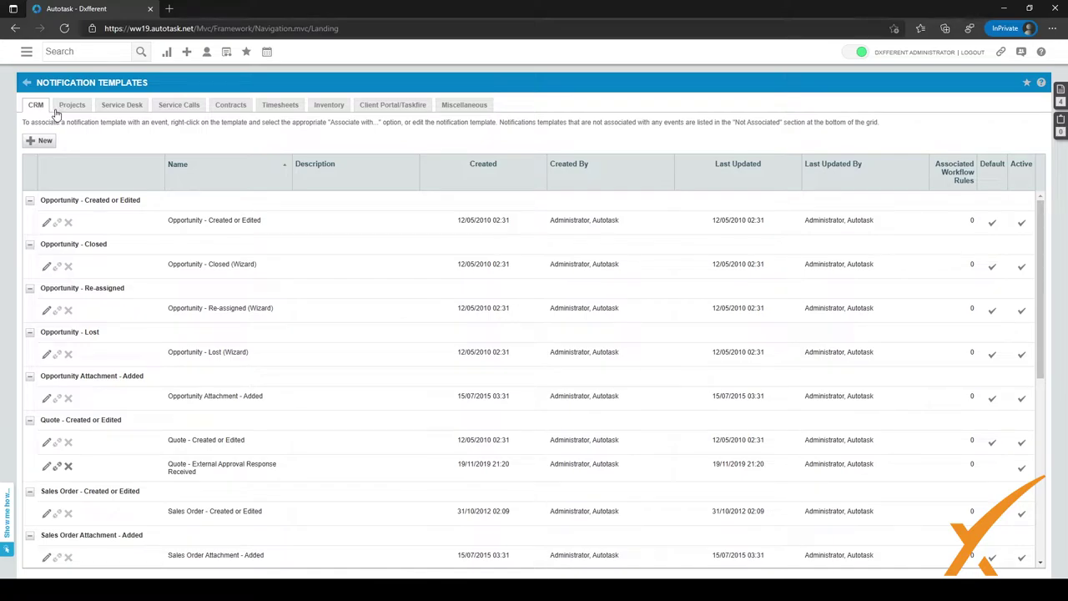
Show the Service Desk templates and point out the Ticket - Created or Edited group.
{"action": "left_click", "coordinate": [118, 107]}
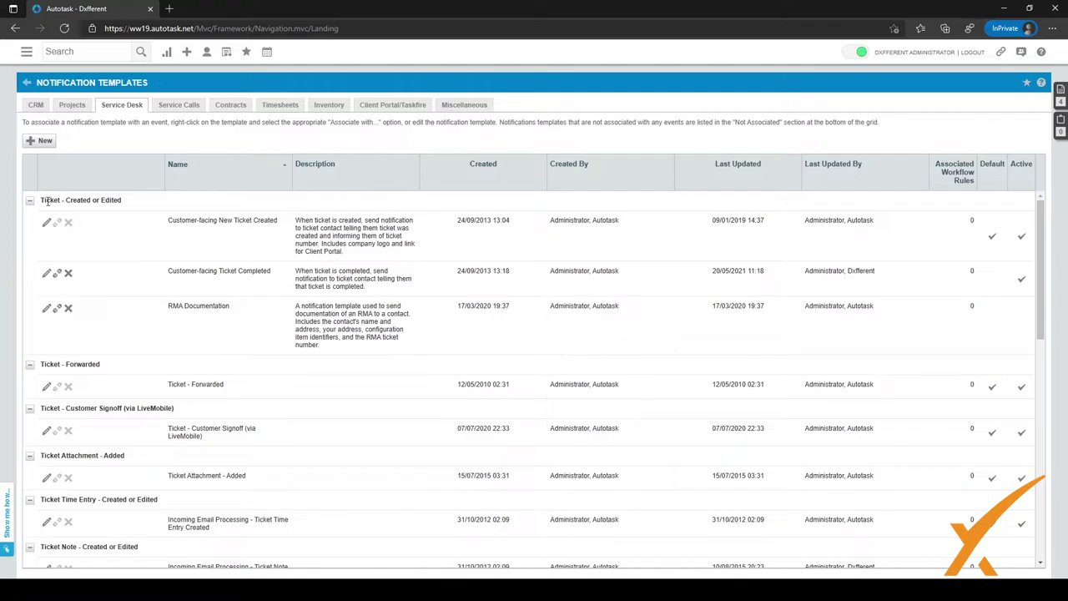
{"action": "left_click_drag", "start_coordinate": [48, 201], "coordinate": [119, 198]}
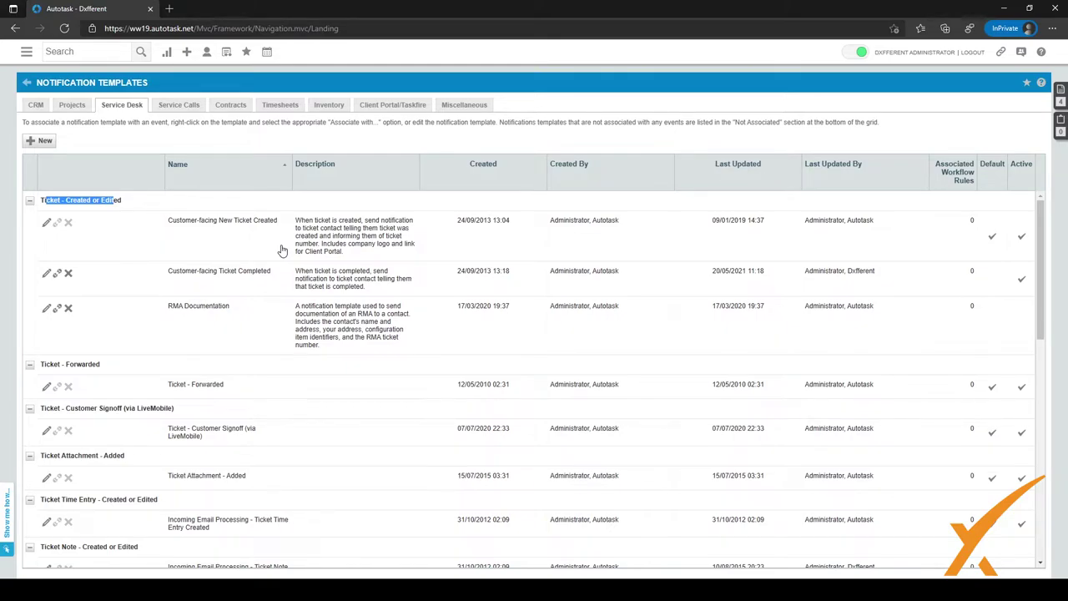
Edit the Customer-facing New Ticket Created template and review its HTML email body.
{"action": "left_click", "coordinate": [47, 223]}
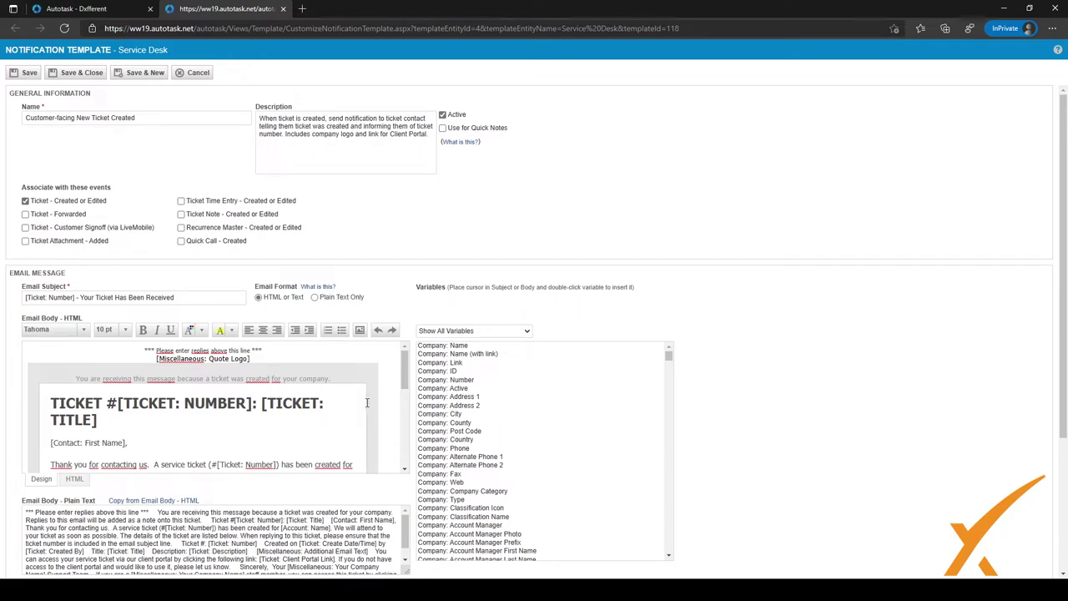
{"action": "scroll", "coordinate": [356, 401], "scroll_direction": "down", "scroll_amount": 1}
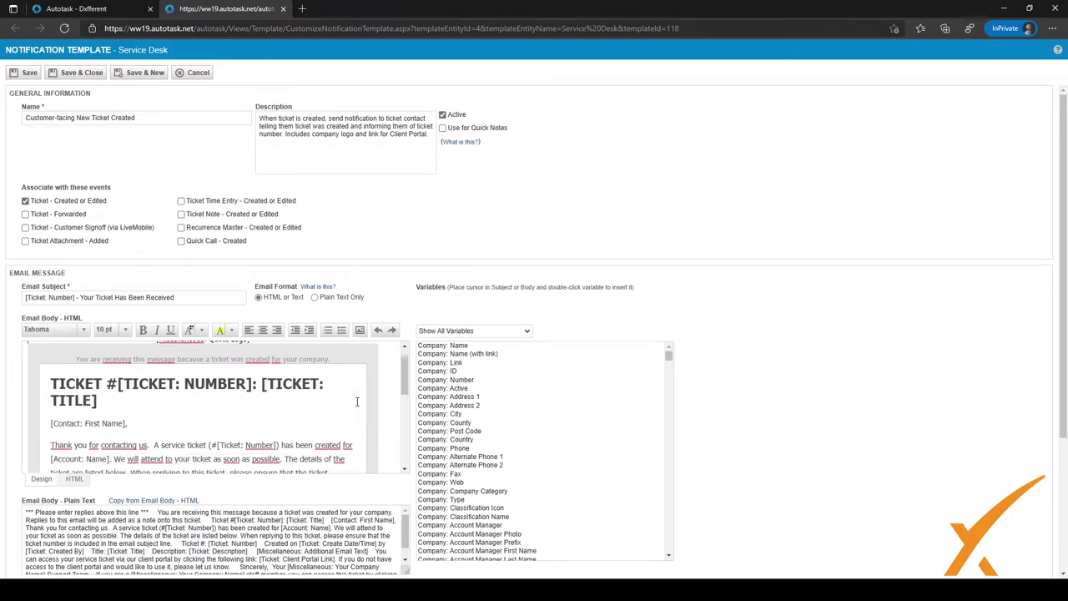
{"action": "scroll", "coordinate": [356, 401], "scroll_direction": "down", "scroll_amount": 10}
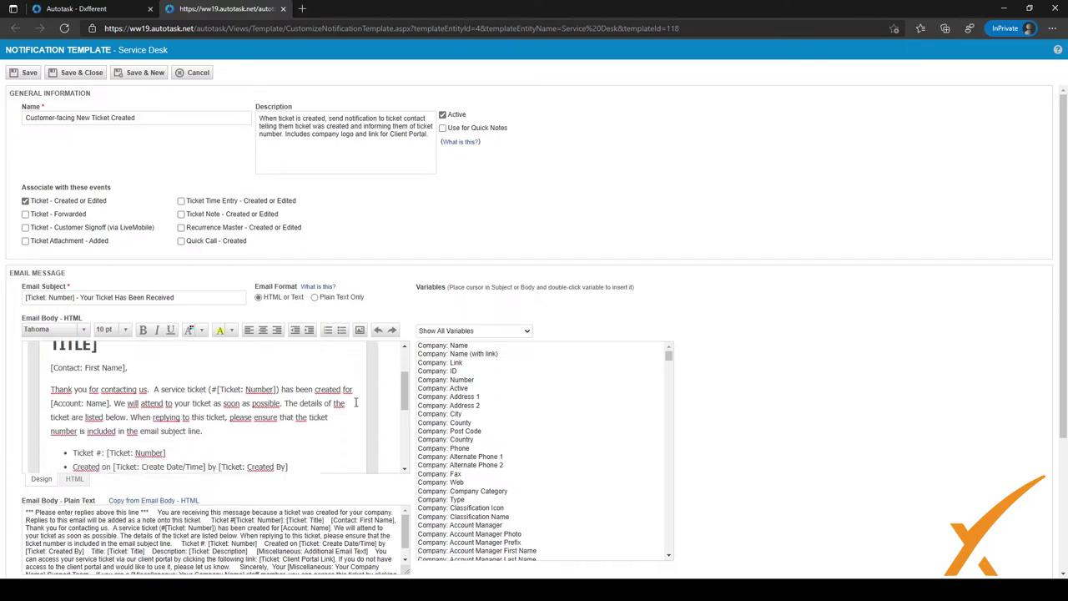
{"action": "scroll", "coordinate": [356, 401], "scroll_direction": "up", "scroll_amount": 5}
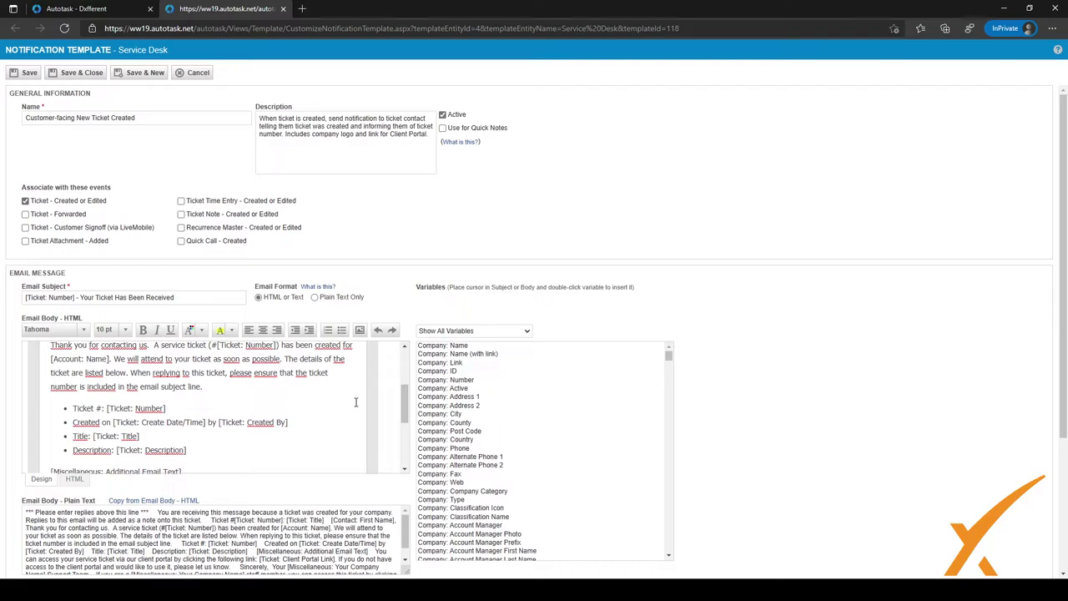
{"action": "scroll", "coordinate": [356, 401], "scroll_direction": "up", "scroll_amount": 4}
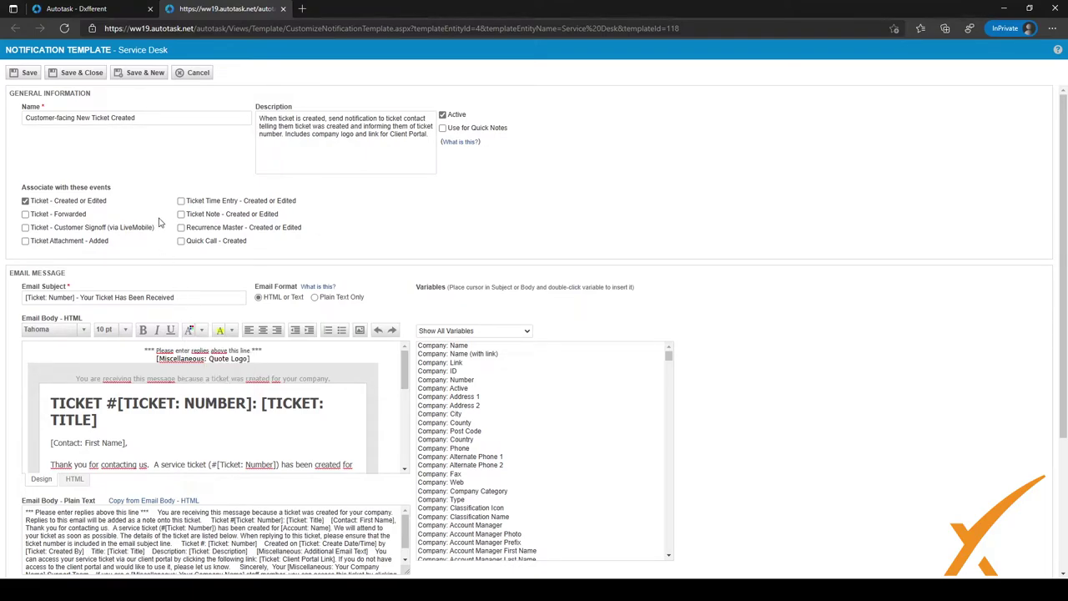
{"action": "left_click_drag", "start_coordinate": [19, 92], "coordinate": [127, 98]}
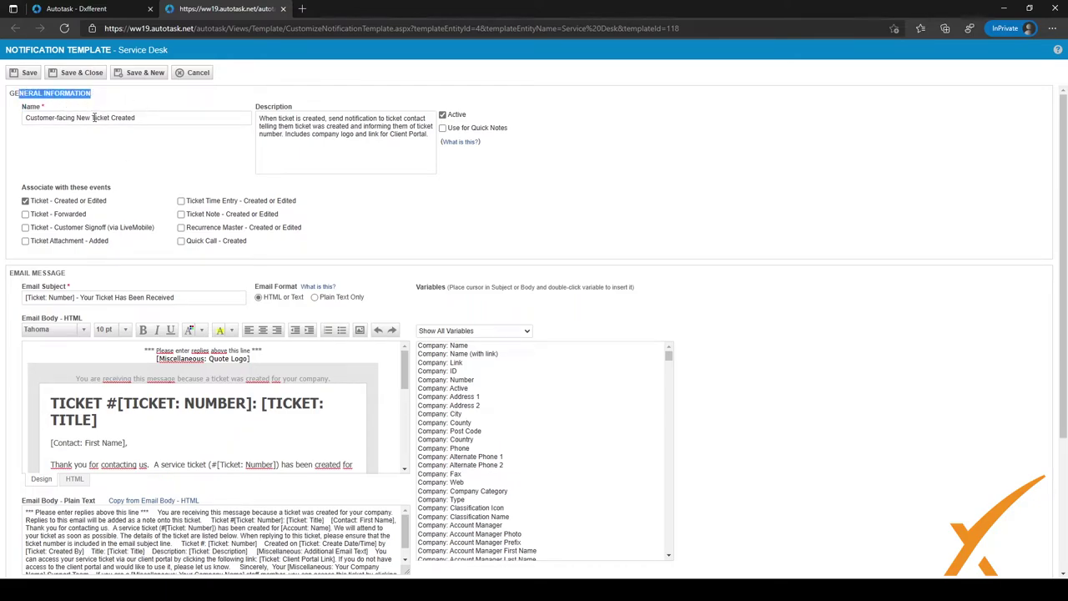
{"action": "left_click", "coordinate": [93, 116]}
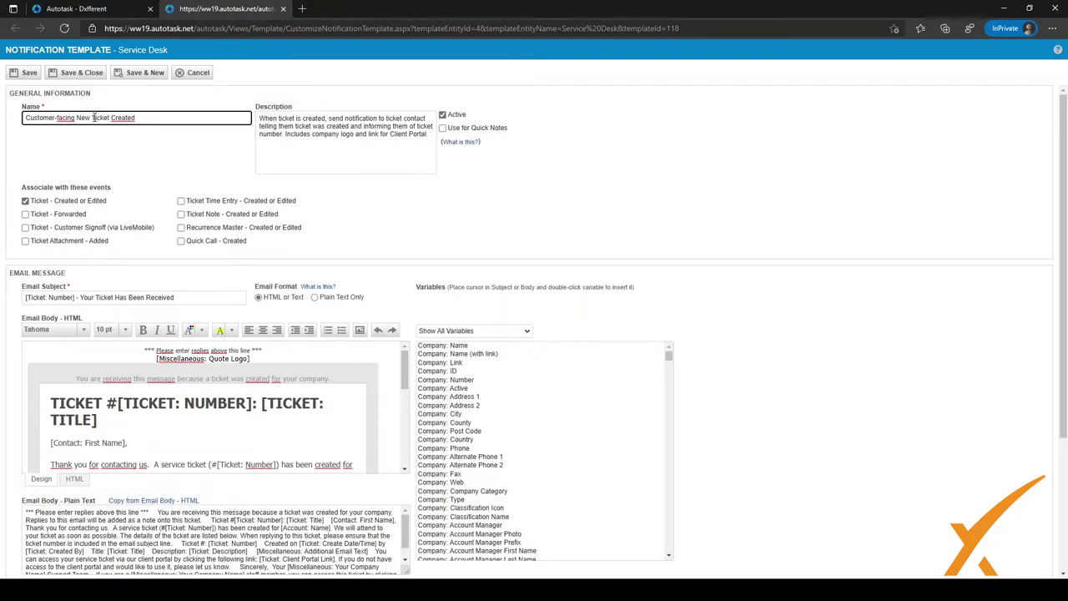
{"action": "double_click", "coordinate": [318, 133]}
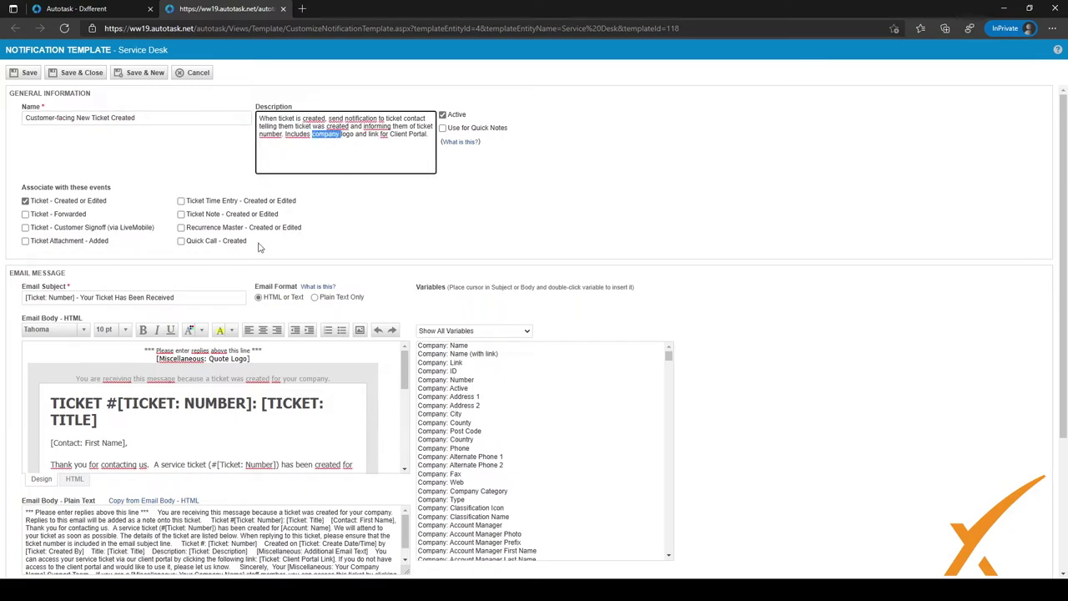
{"action": "left_click", "coordinate": [138, 174]}
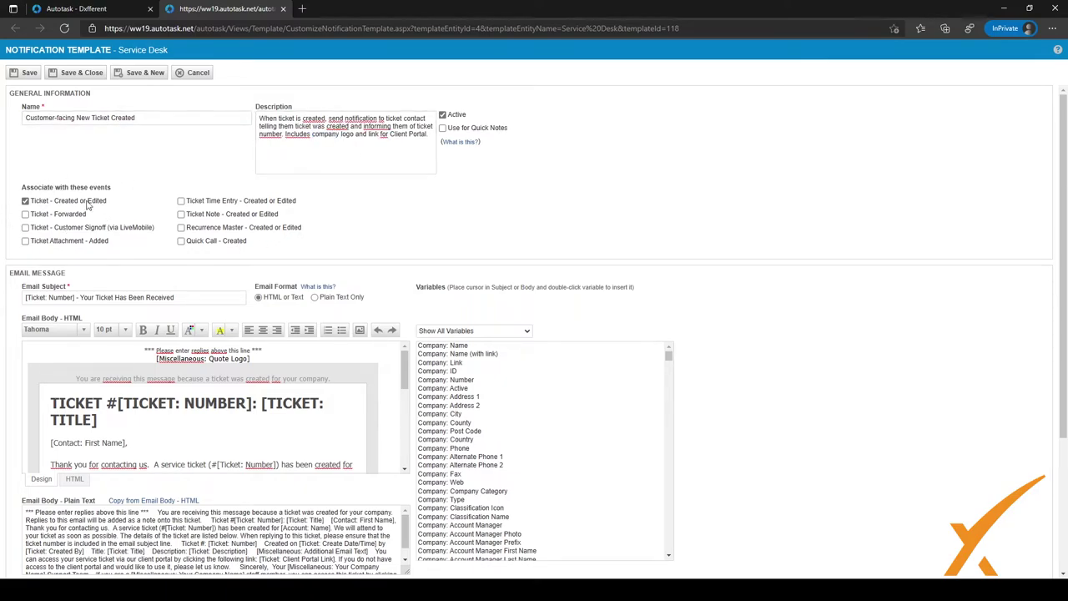
{"action": "left_click", "coordinate": [38, 186], "text": "shift"}
{"action": "left_click", "coordinate": [114, 191], "text": "shift"}
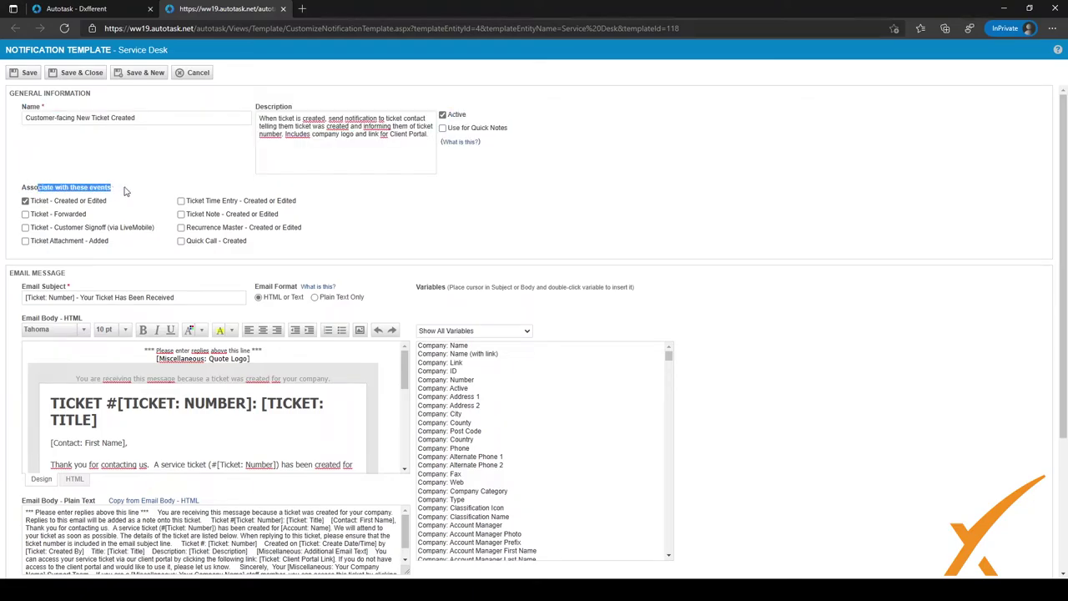
{"action": "left_click", "coordinate": [124, 192]}
{"action": "scroll", "coordinate": [48, 241], "scroll_direction": "down", "scroll_amount": 2}
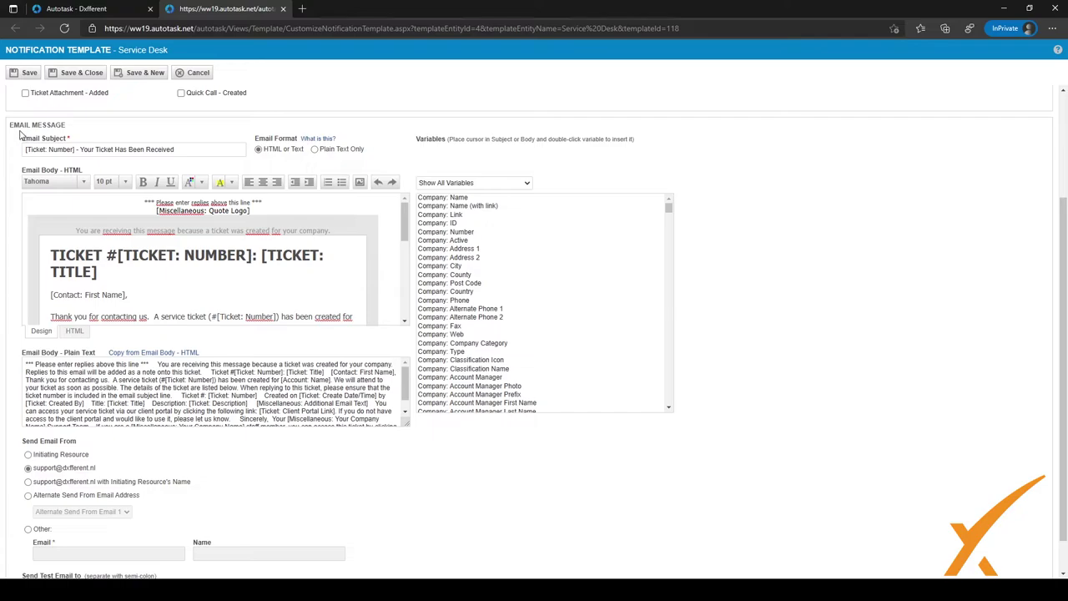
Review the Email Message subject, highlighting its [Ticket: Number] variable.
{"action": "left_click_drag", "start_coordinate": [19, 125], "coordinate": [171, 147]}
{"action": "left_click", "coordinate": [89, 131]}
{"action": "left_click", "coordinate": [159, 149]}
{"action": "left_click_drag", "start_coordinate": [77, 150], "coordinate": [24, 161]}
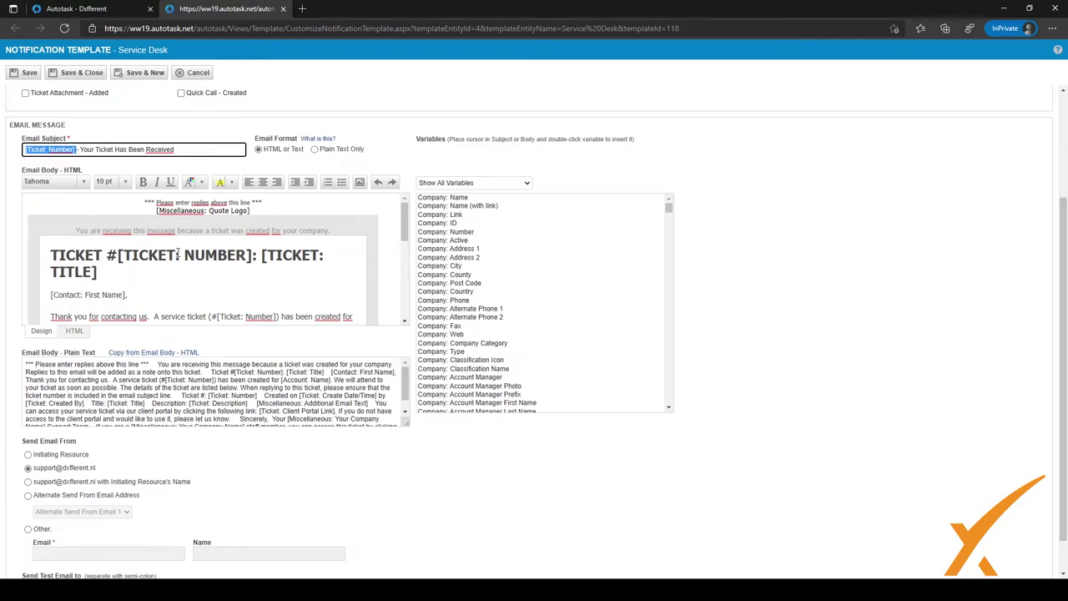
{"action": "left_click", "coordinate": [499, 188]}
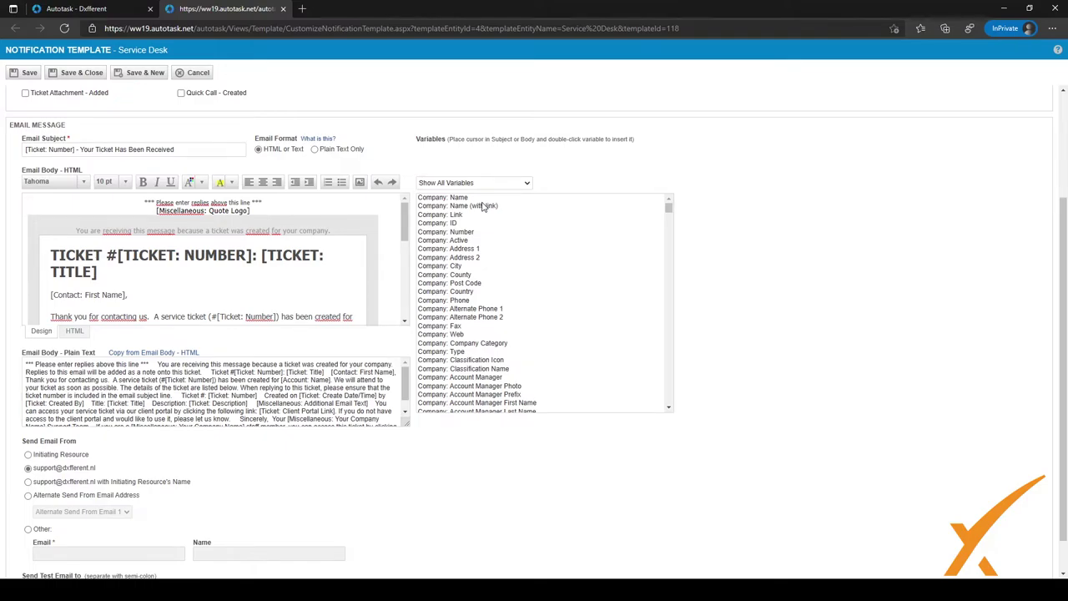
Filter the variable list to Show Ticket Variables and browse the ticket variables.
{"action": "left_click", "coordinate": [482, 207]}
{"action": "scroll", "coordinate": [488, 254], "scroll_direction": "down", "scroll_amount": 6}
{"action": "scroll", "coordinate": [487, 261], "scroll_direction": "down", "scroll_amount": 5}
{"action": "scroll", "coordinate": [487, 261], "scroll_direction": "up", "scroll_amount": 5}
{"action": "scroll", "coordinate": [488, 261], "scroll_direction": "up", "scroll_amount": 7}
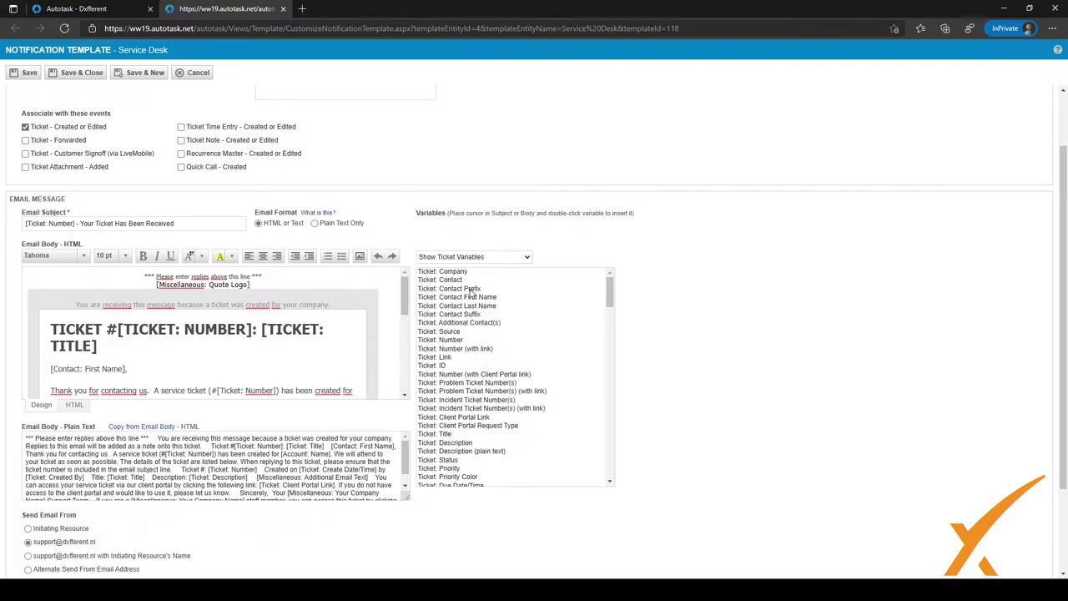
{"action": "key", "text": "Down"}
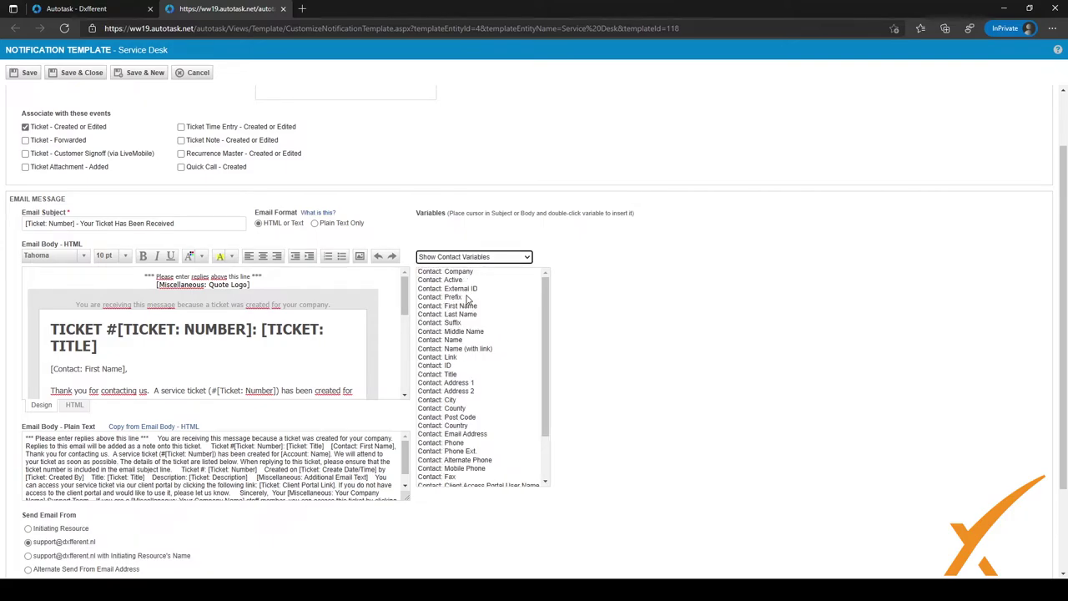
{"action": "left_click", "coordinate": [466, 312]}
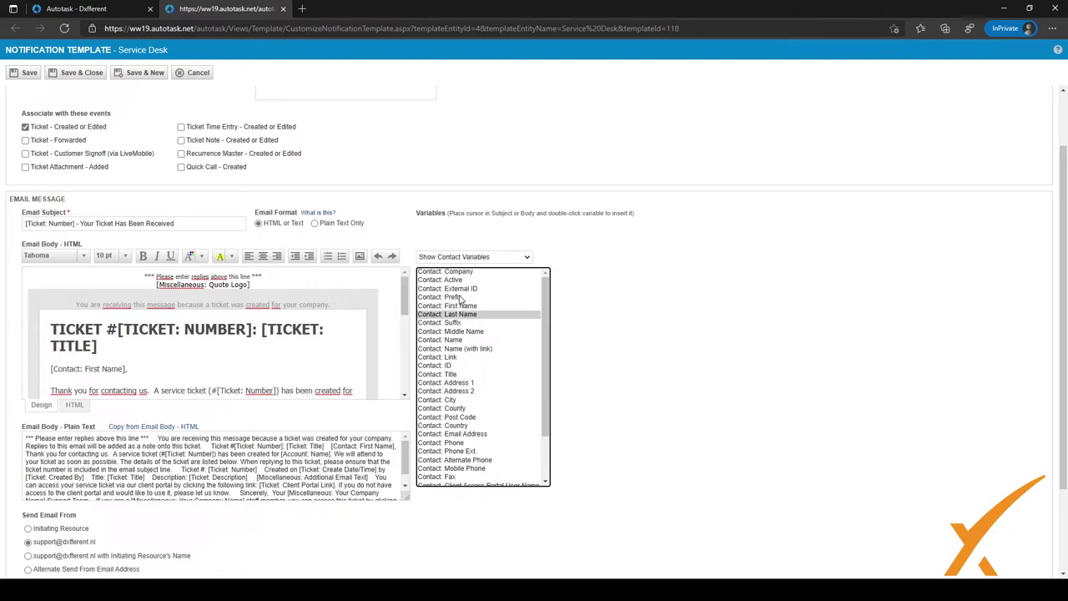
{"action": "scroll", "coordinate": [459, 298], "scroll_direction": "down", "scroll_amount": 3}
{"action": "scroll", "coordinate": [459, 299], "scroll_direction": "up", "scroll_amount": 5}
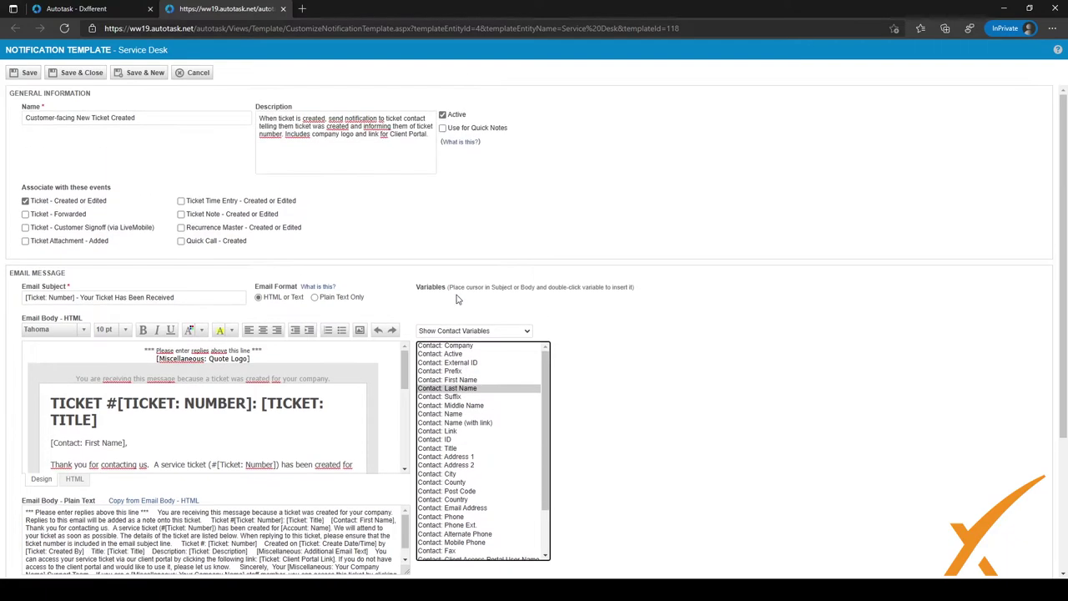
{"action": "scroll", "coordinate": [408, 311], "scroll_direction": "down", "scroll_amount": 2}
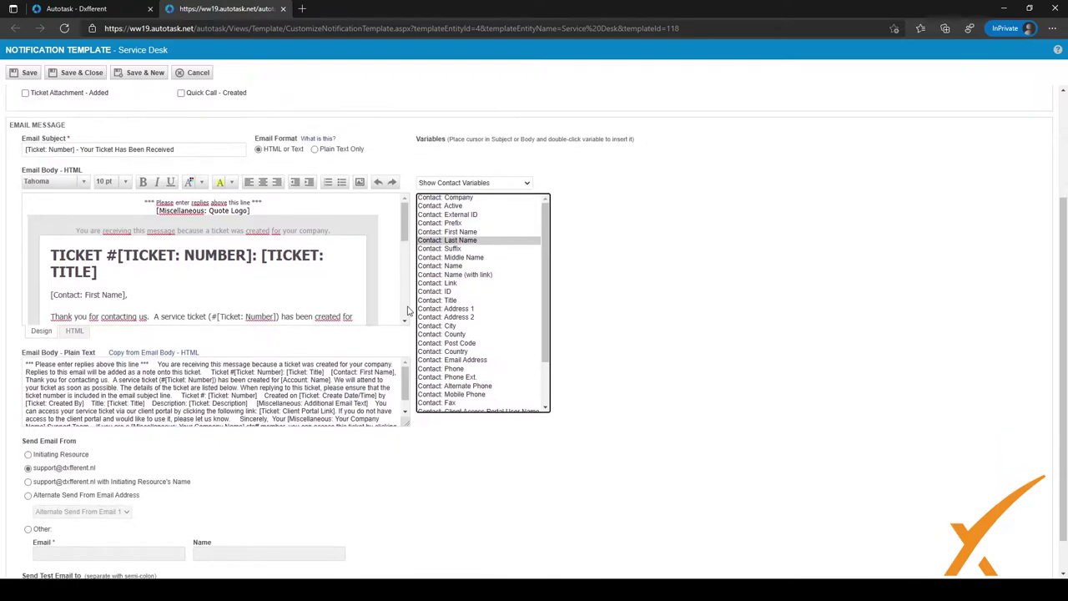
{"action": "left_click", "coordinate": [219, 151]}
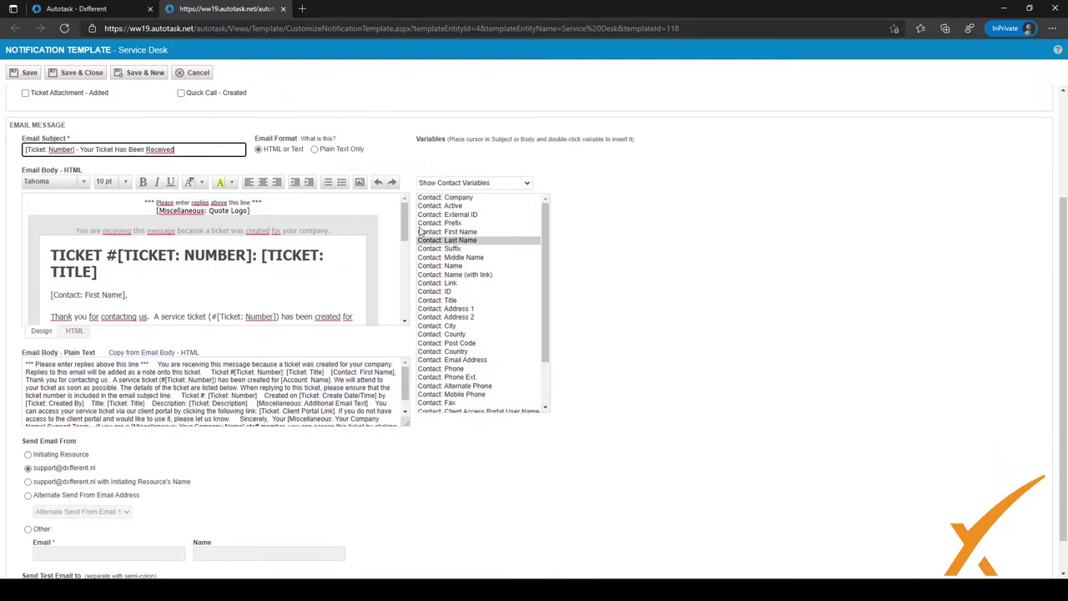
{"action": "left_click", "coordinate": [472, 233]}
{"action": "double_click", "coordinate": [472, 234]}
{"action": "left_click_drag", "start_coordinate": [173, 149], "coordinate": [242, 150]}
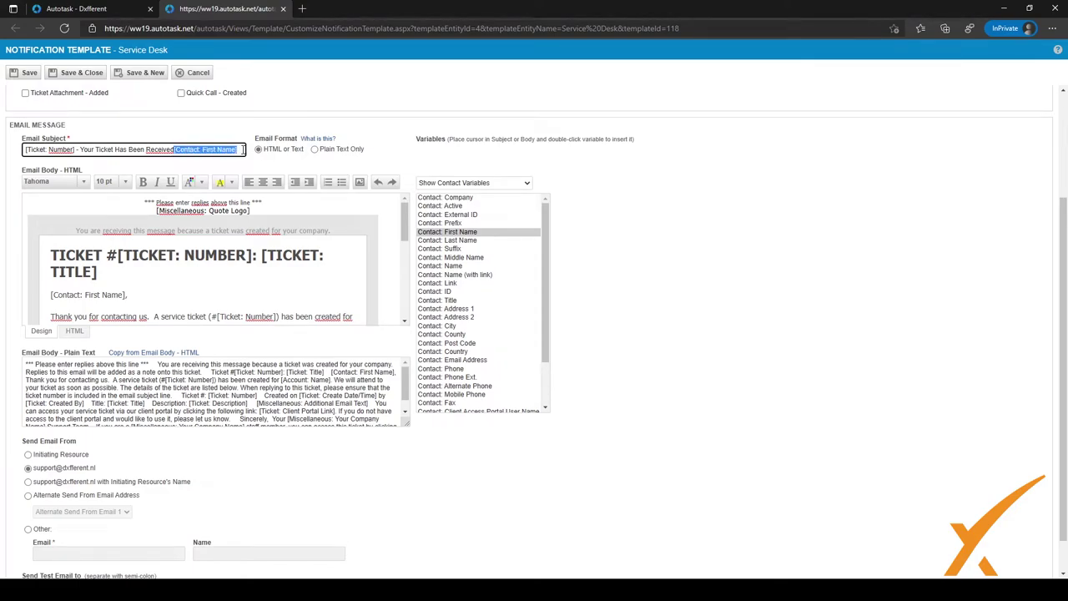
{"action": "key", "text": "BackSpace"}
{"action": "scroll", "coordinate": [410, 186], "scroll_direction": "down", "scroll_amount": 1}
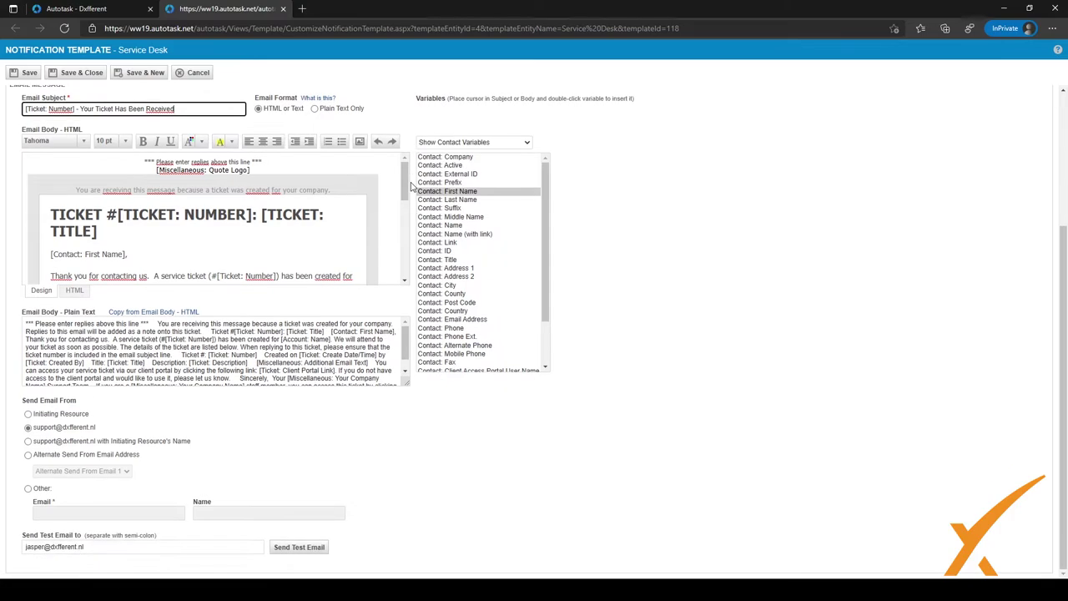
{"action": "left_click", "coordinate": [224, 209]}
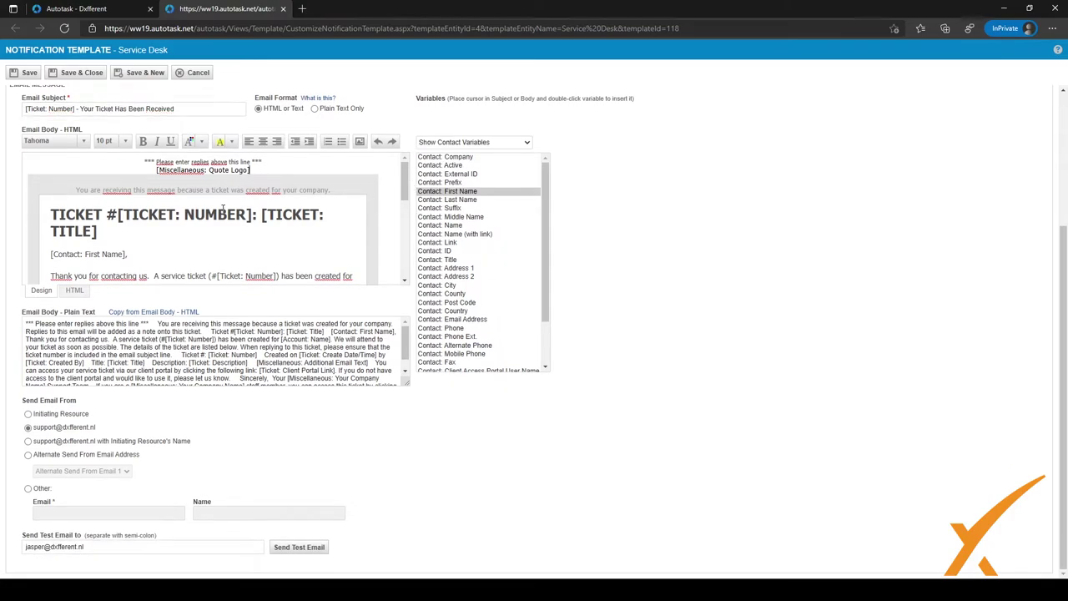
{"action": "scroll", "coordinate": [224, 208], "scroll_direction": "down", "scroll_amount": 3}
{"action": "scroll", "coordinate": [224, 208], "scroll_direction": "down", "scroll_amount": 6}
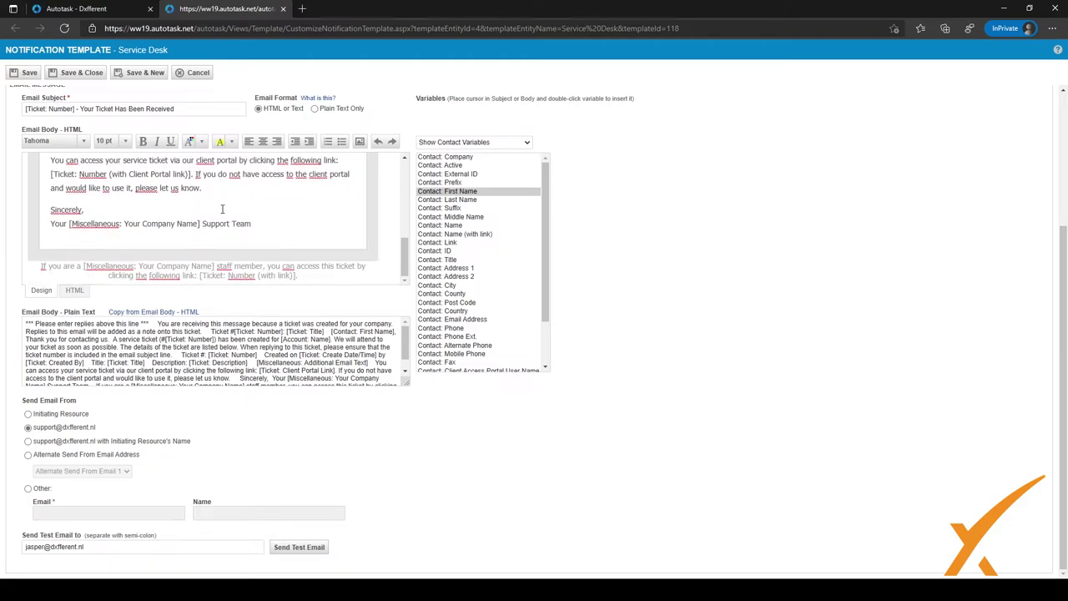
{"action": "scroll", "coordinate": [222, 209], "scroll_direction": "up", "scroll_amount": 10}
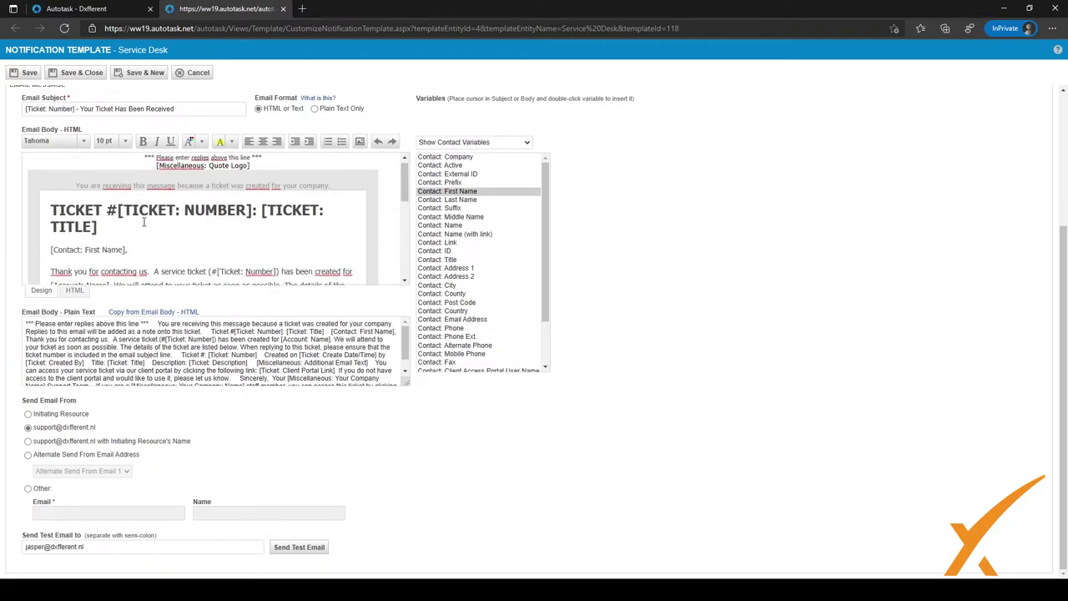
{"action": "left_click", "coordinate": [75, 292]}
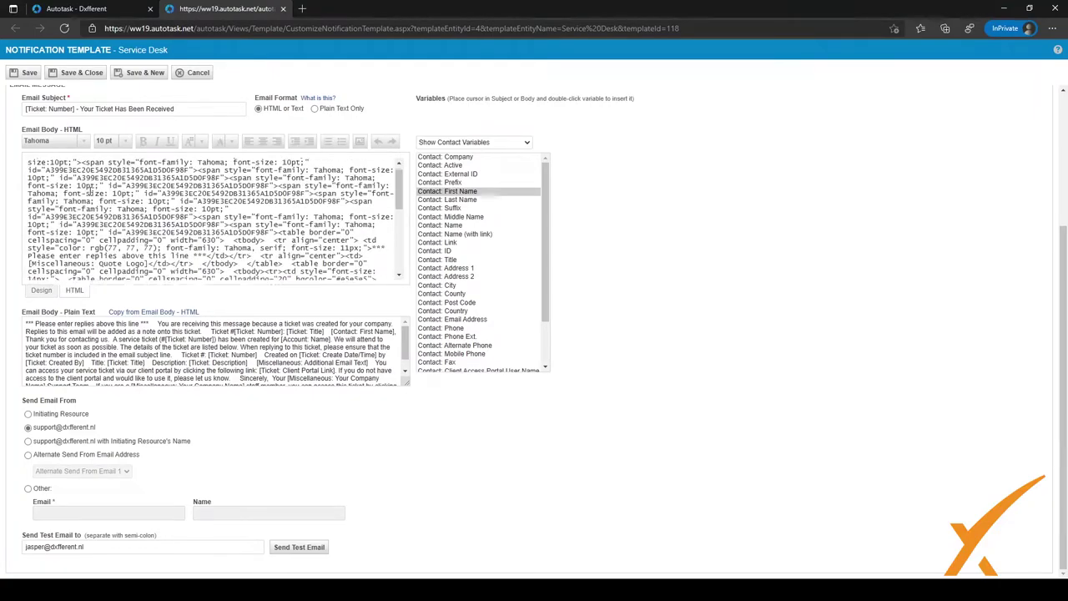
{"action": "scroll", "coordinate": [90, 191], "scroll_direction": "down", "scroll_amount": 5}
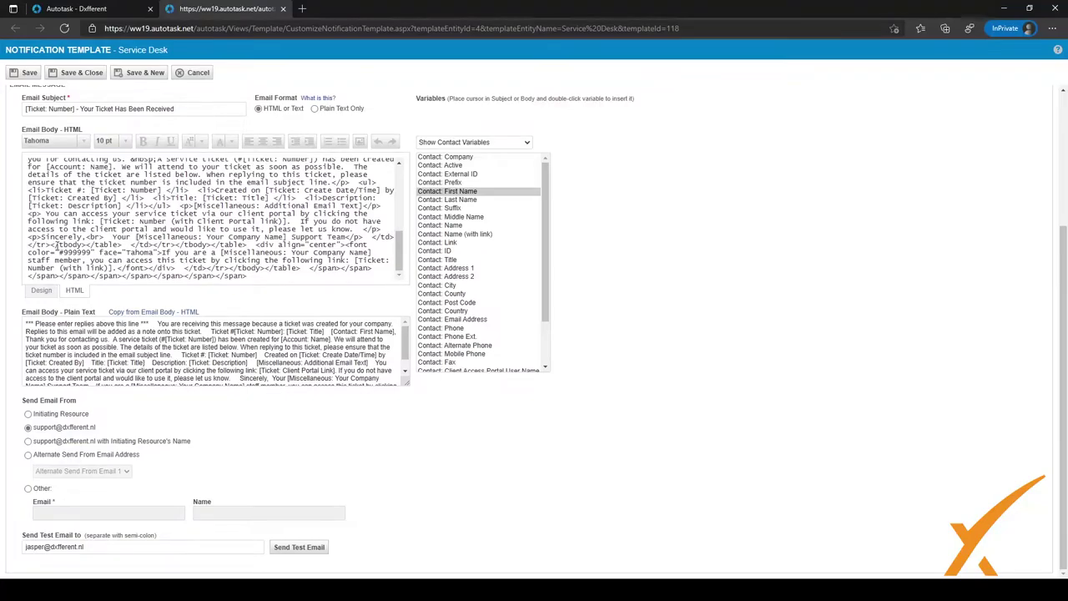
{"action": "left_click", "coordinate": [45, 295]}
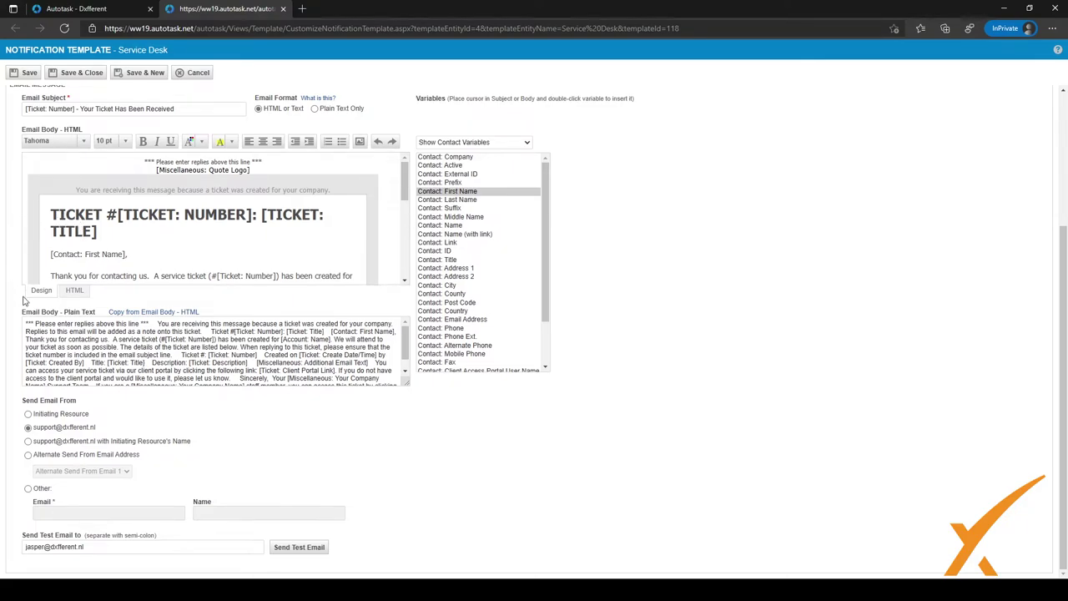
{"action": "left_click_drag", "start_coordinate": [36, 323], "coordinate": [76, 309]}
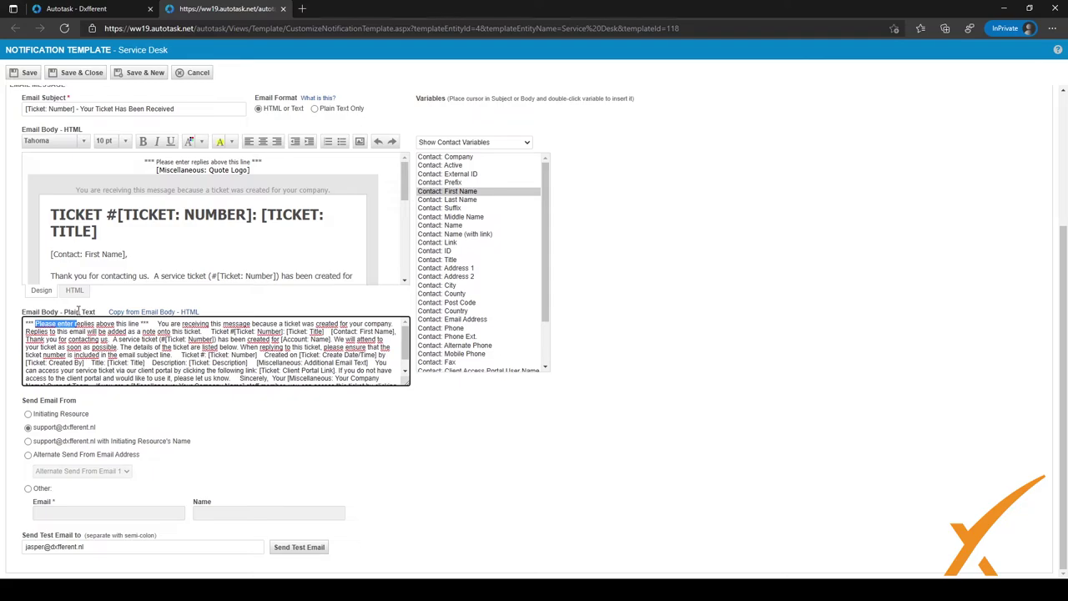
{"action": "left_click", "coordinate": [87, 328]}
{"action": "scroll", "coordinate": [107, 339], "scroll_direction": "down", "scroll_amount": 1}
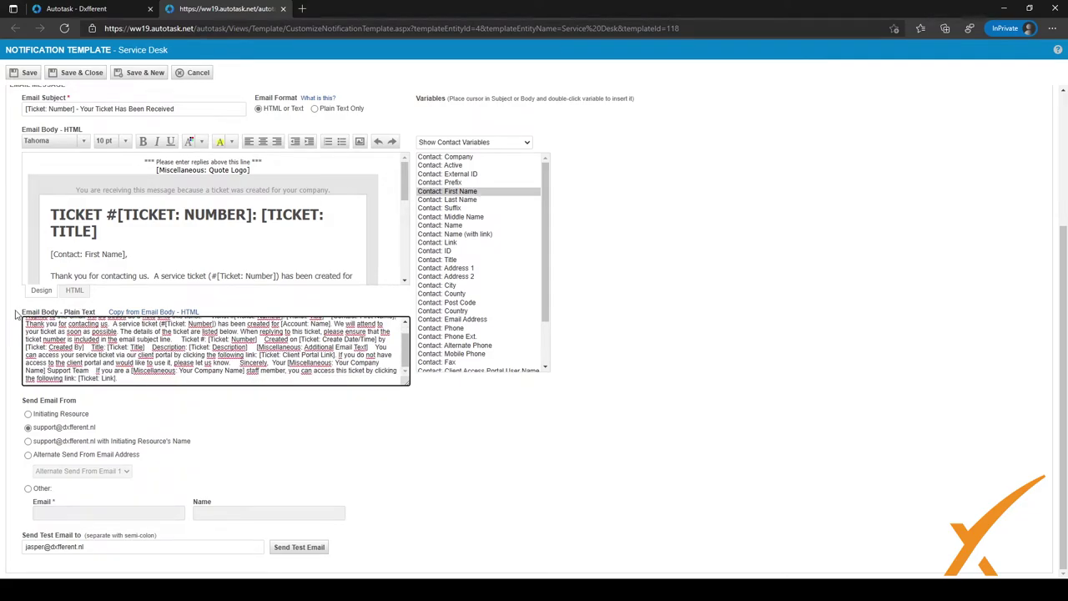
{"action": "left_click", "coordinate": [11, 273]}
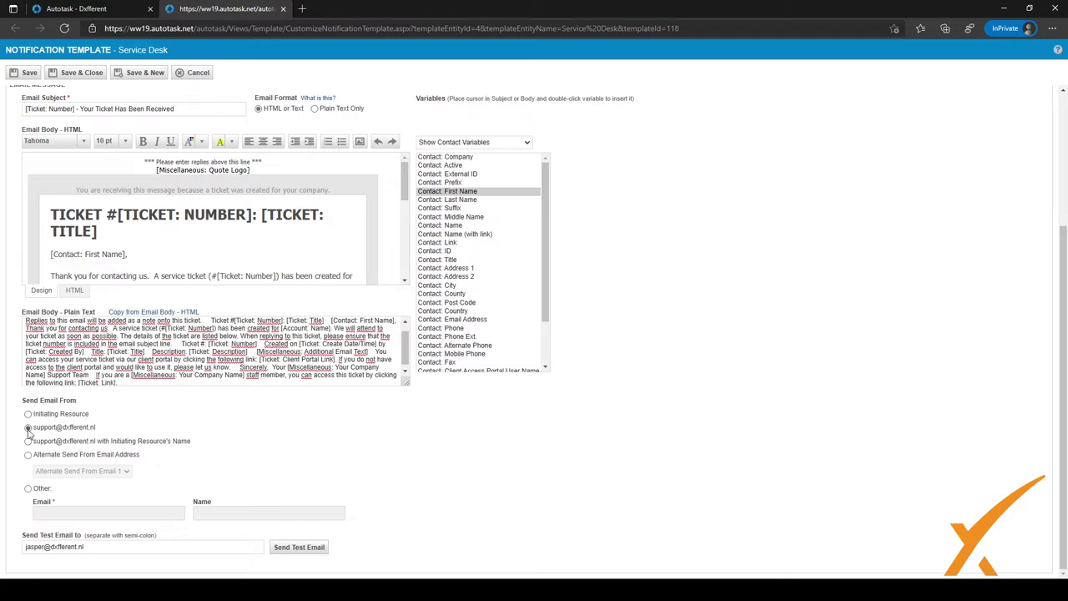
{"action": "left_click_drag", "start_coordinate": [30, 401], "coordinate": [84, 406]}
{"action": "left_click", "coordinate": [109, 408]}
{"action": "key", "text": "ctrl+a"}
{"action": "left_click", "coordinate": [57, 537]}
{"action": "left_click_drag", "start_coordinate": [90, 547], "coordinate": [29, 557]}
{"action": "left_click", "coordinate": [153, 548]}
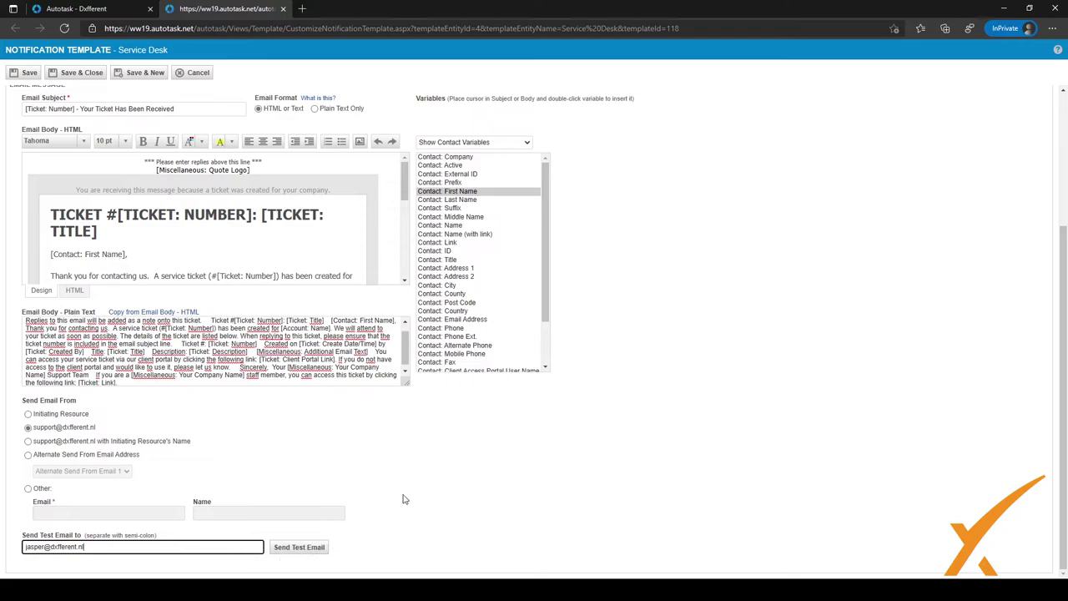
Return to General Information and cancel the template editor without saving.
{"action": "scroll", "coordinate": [538, 490], "scroll_direction": "up", "scroll_amount": 1}
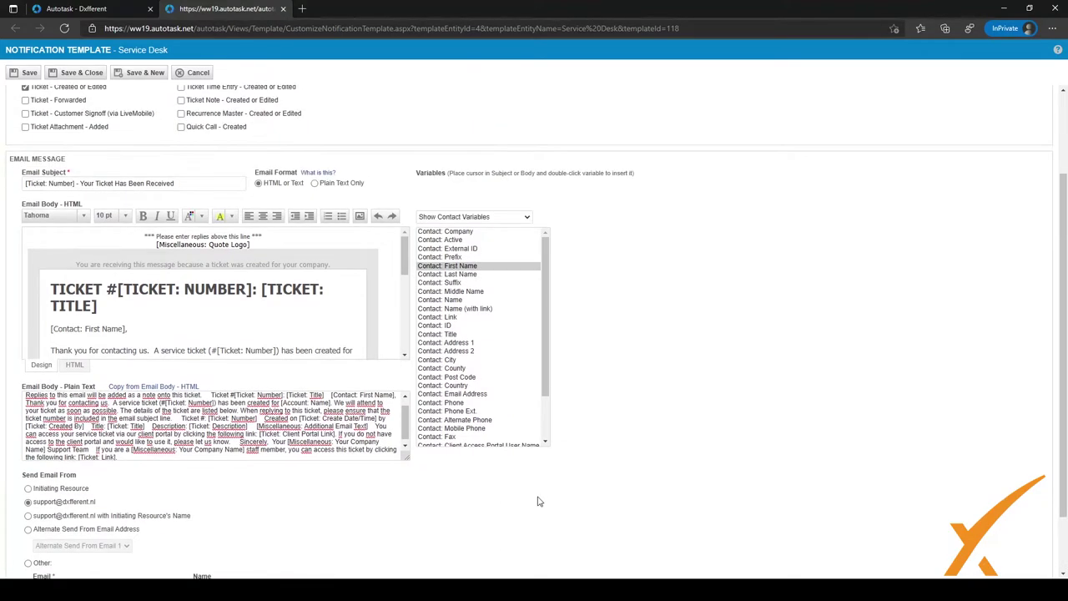
{"action": "scroll", "coordinate": [539, 501], "scroll_direction": "up", "scroll_amount": 1}
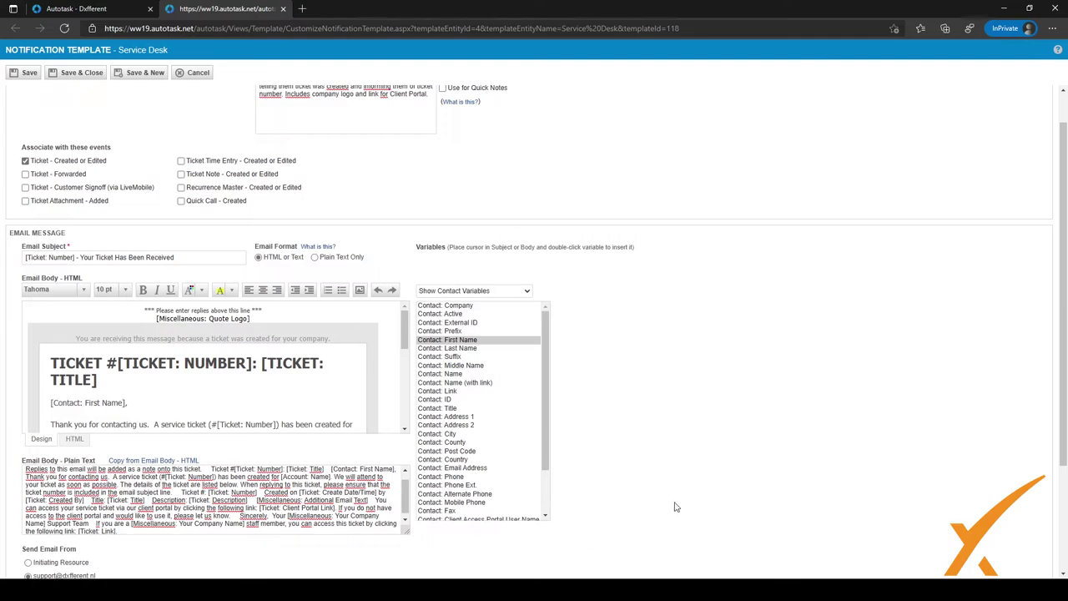
{"action": "scroll", "coordinate": [676, 503], "scroll_direction": "up", "scroll_amount": 1}
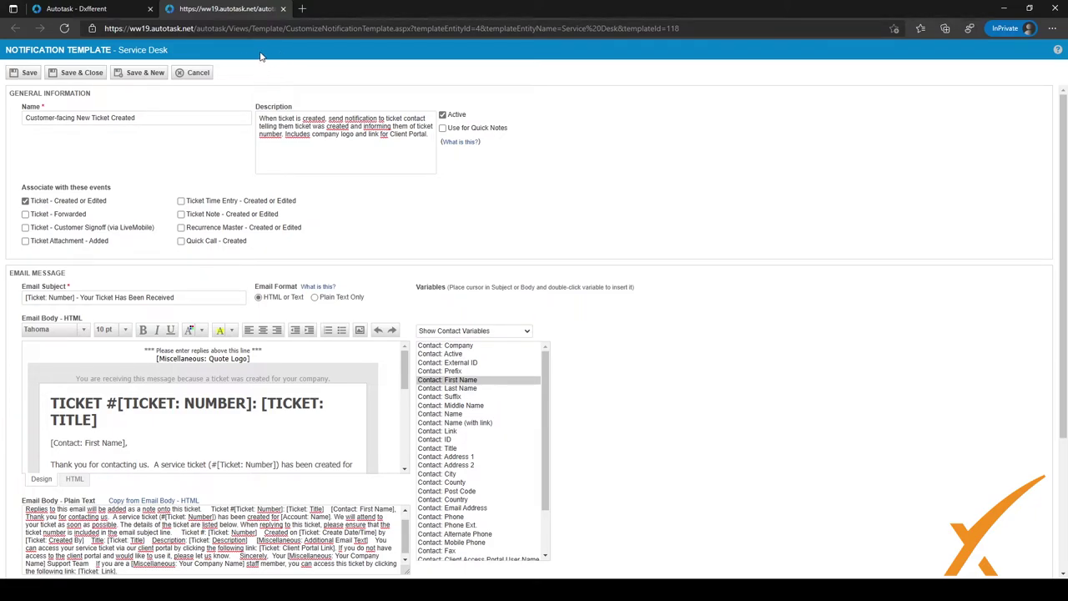
{"action": "left_click", "coordinate": [199, 73]}
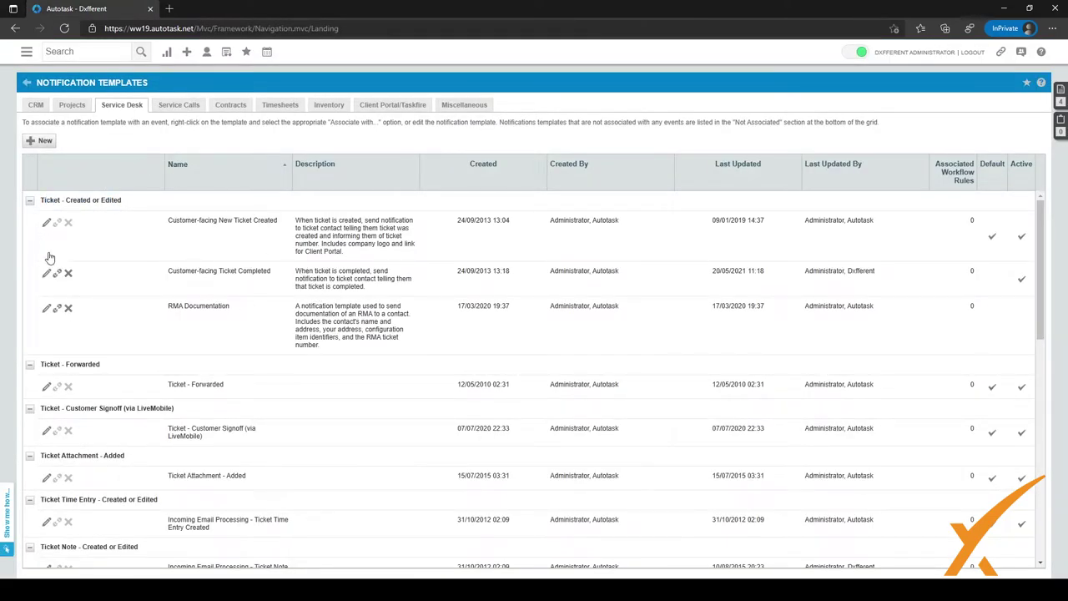
{"action": "scroll", "coordinate": [138, 345], "scroll_direction": "down", "scroll_amount": 4}
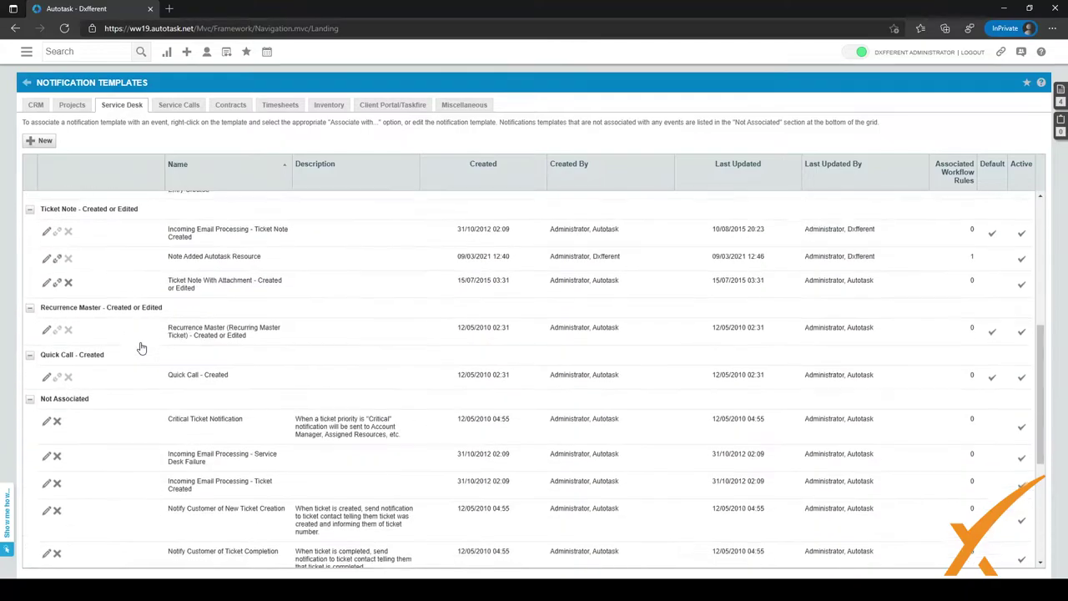
{"action": "scroll", "coordinate": [139, 345], "scroll_direction": "up", "scroll_amount": 4}
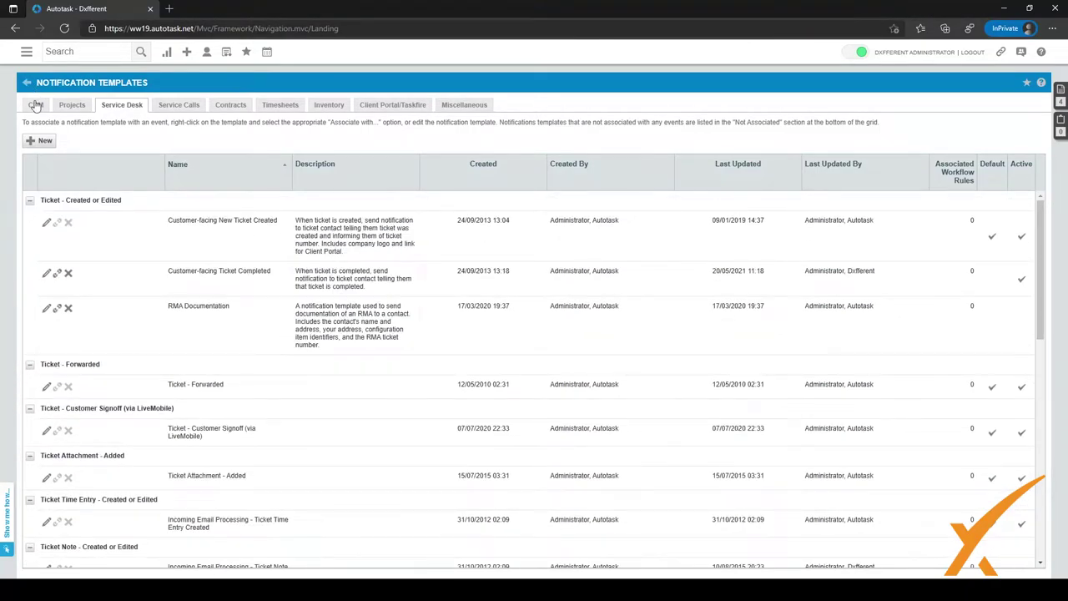
{"action": "left_click", "coordinate": [37, 106]}
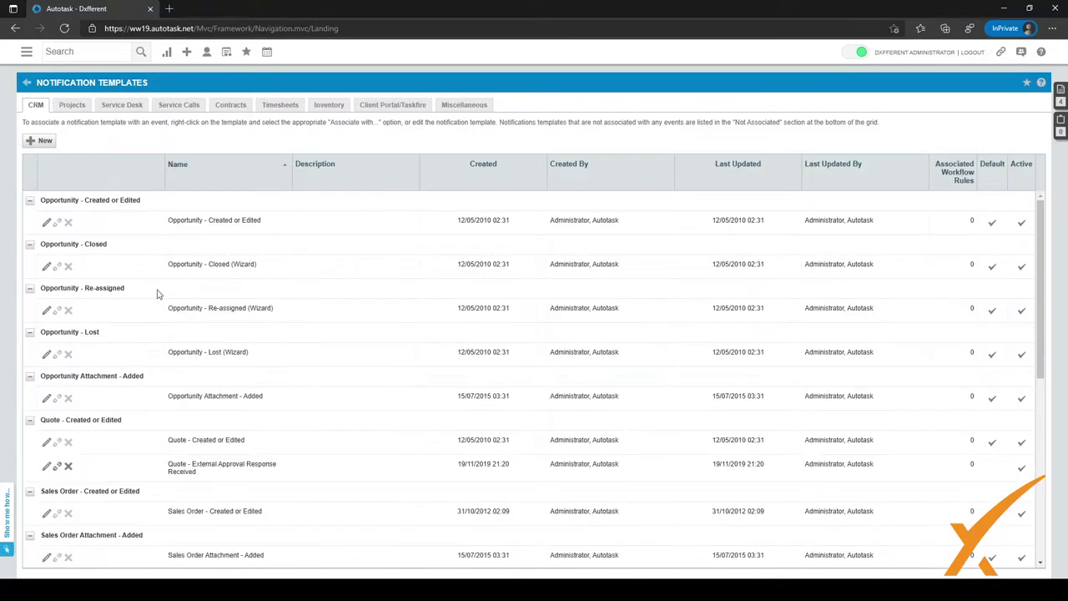
{"action": "scroll", "coordinate": [229, 280], "scroll_direction": "down", "scroll_amount": 3}
{"action": "scroll", "coordinate": [238, 269], "scroll_direction": "up", "scroll_amount": 3}
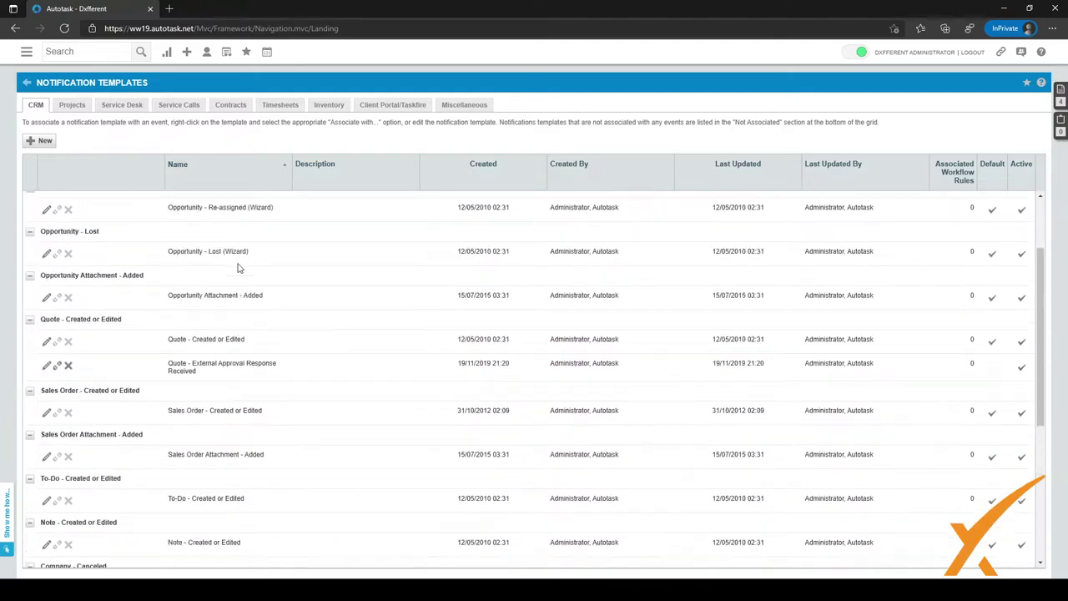
{"action": "left_click", "coordinate": [389, 106]}
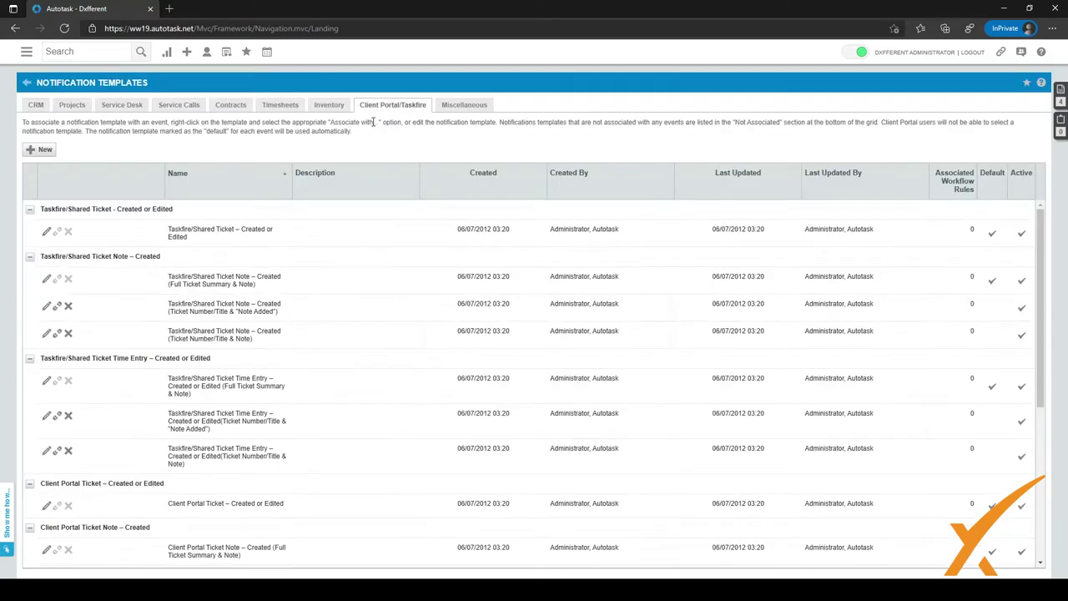
{"action": "scroll", "coordinate": [217, 271], "scroll_direction": "down", "scroll_amount": 3}
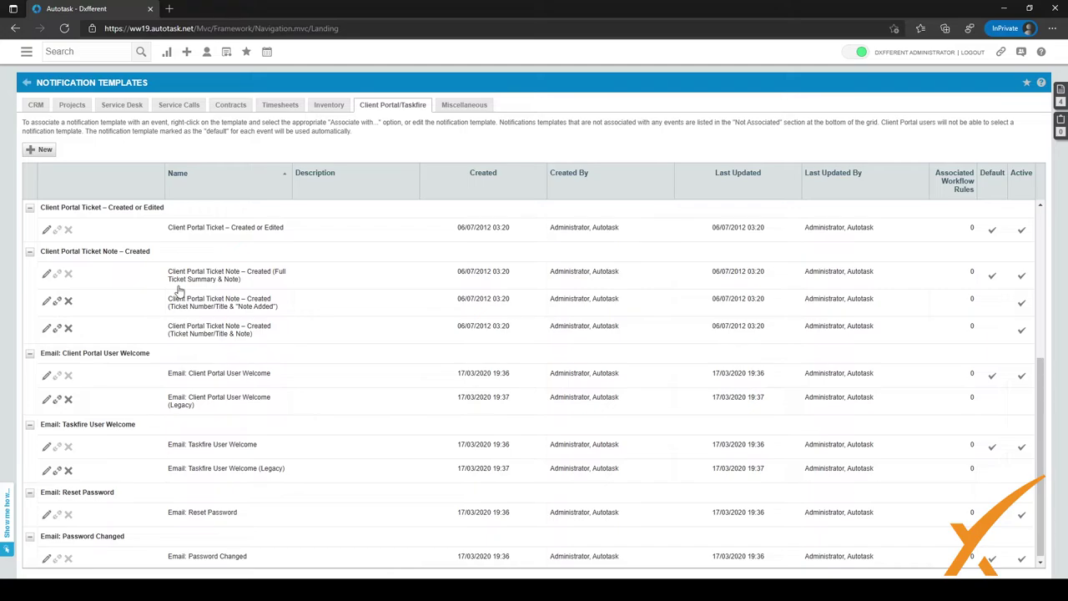
{"action": "scroll", "coordinate": [180, 292], "scroll_direction": "down", "scroll_amount": 1}
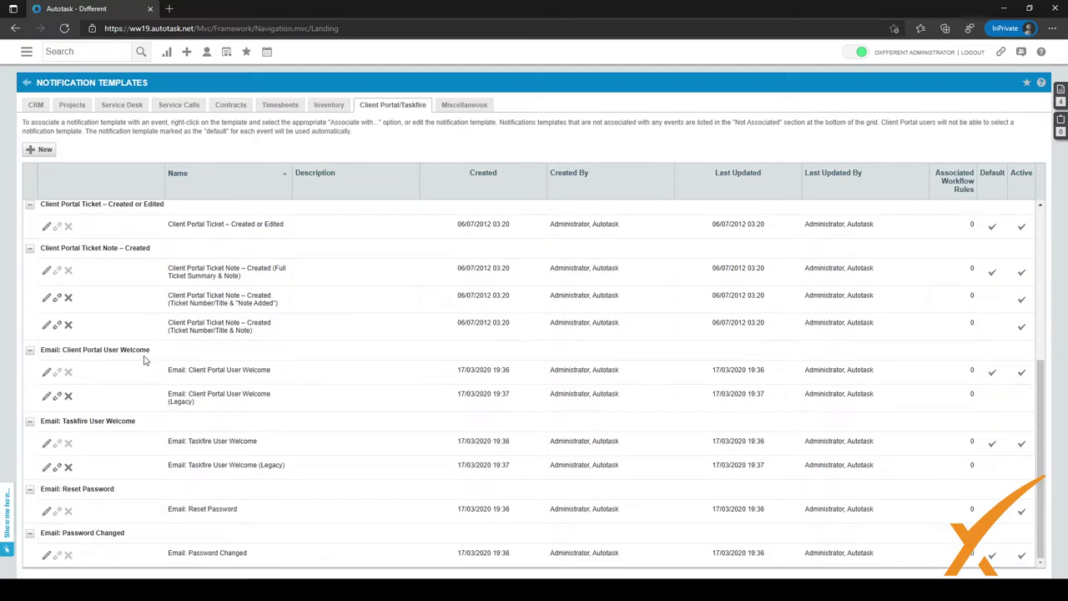
{"action": "left_click_drag", "start_coordinate": [104, 351], "coordinate": [65, 358]}
{"action": "left_click_drag", "start_coordinate": [112, 489], "coordinate": [64, 489]}
{"action": "left_click_drag", "start_coordinate": [77, 532], "coordinate": [107, 533]}
{"action": "left_click", "coordinate": [237, 154]}
Go back to Admin > Automation and open the Service Desk Workflow Rules list.
{"action": "left_click", "coordinate": [26, 84]}
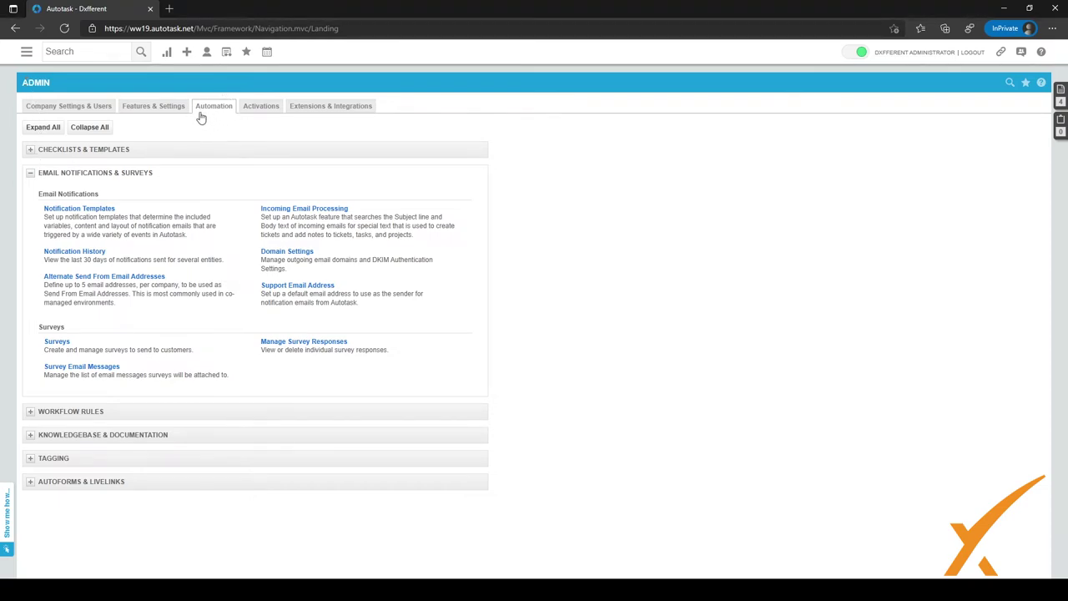
{"action": "left_click", "coordinate": [30, 413]}
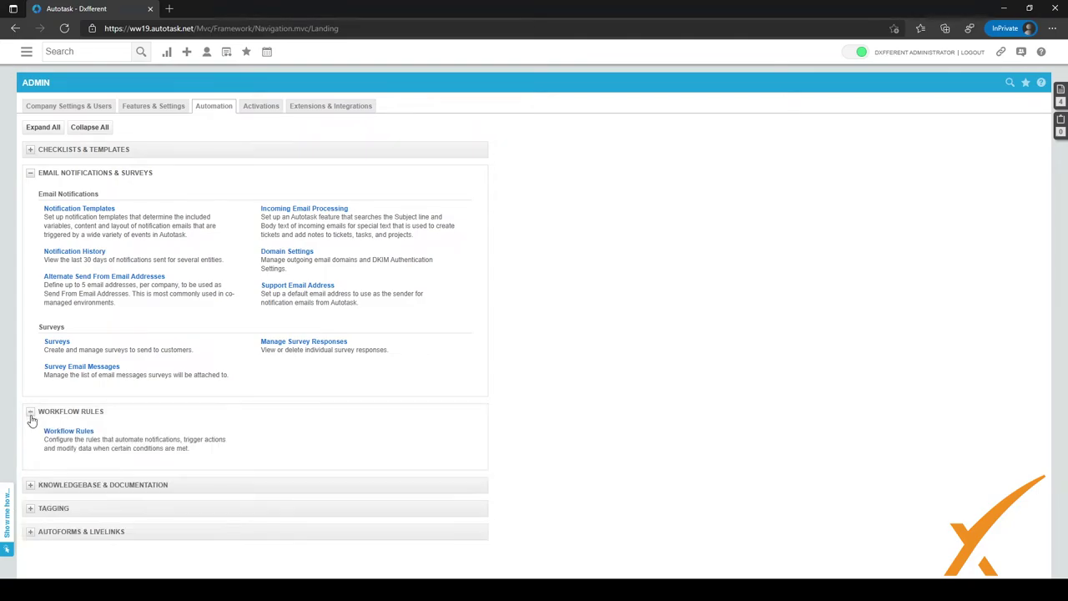
{"action": "left_click", "coordinate": [83, 432]}
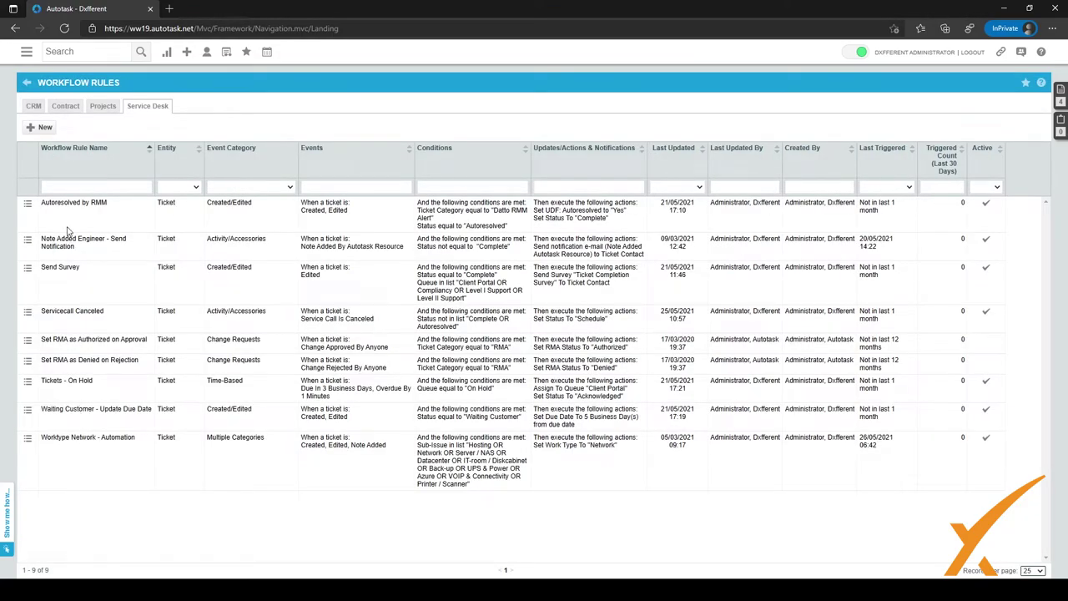
Create a new workflow rule named Test that triggers on ticket Created by.
{"action": "left_click", "coordinate": [45, 128]}
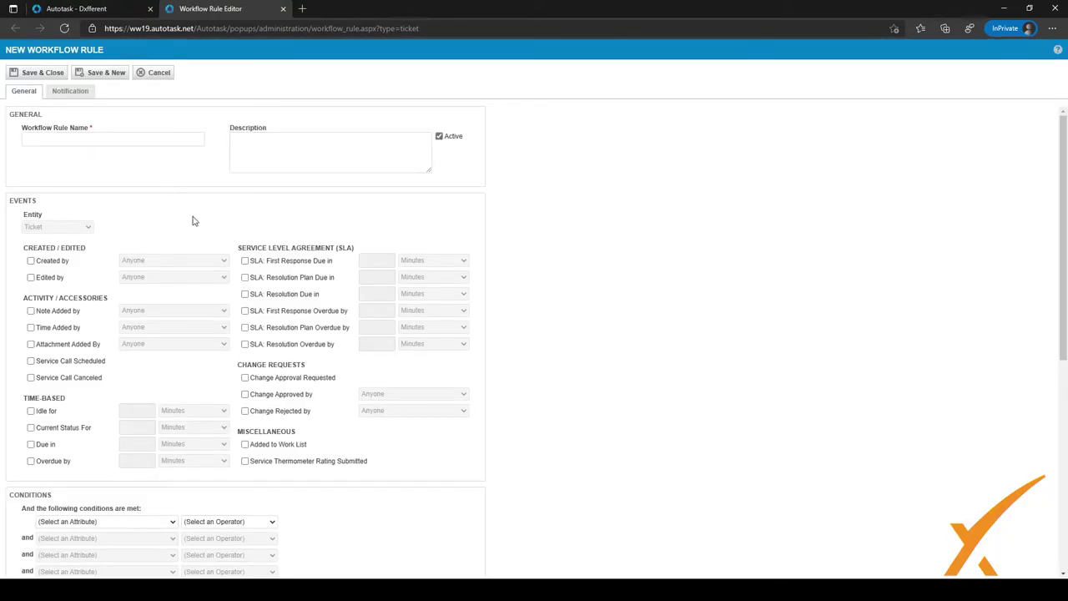
{"action": "scroll", "coordinate": [192, 226], "scroll_direction": "down", "scroll_amount": 1}
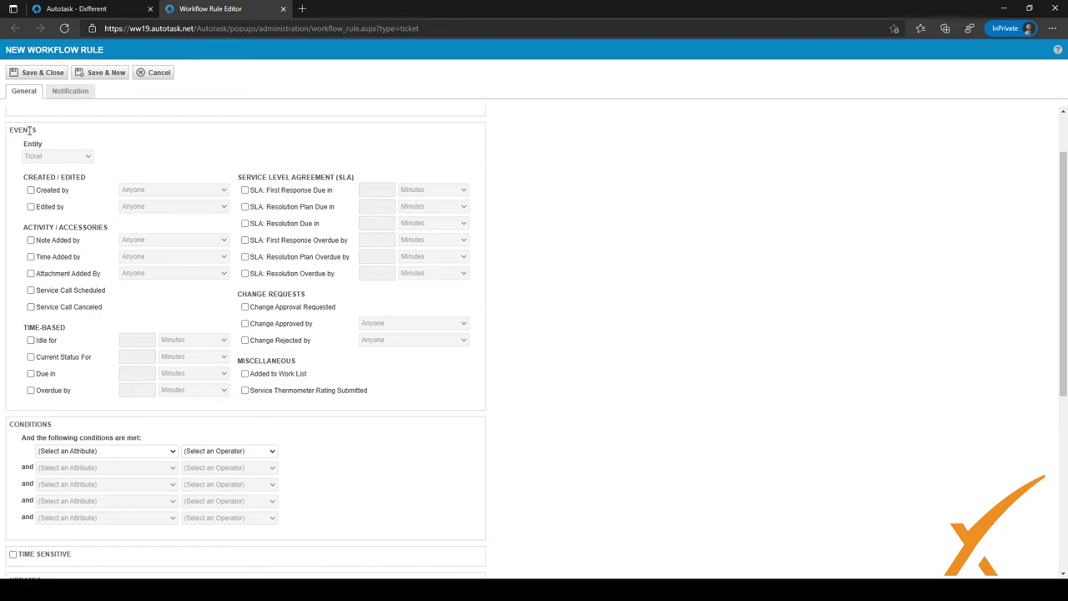
{"action": "left_click_drag", "start_coordinate": [34, 131], "coordinate": [5, 133]}
{"action": "left_click", "coordinate": [30, 212]}
{"action": "left_click", "coordinate": [31, 190]}
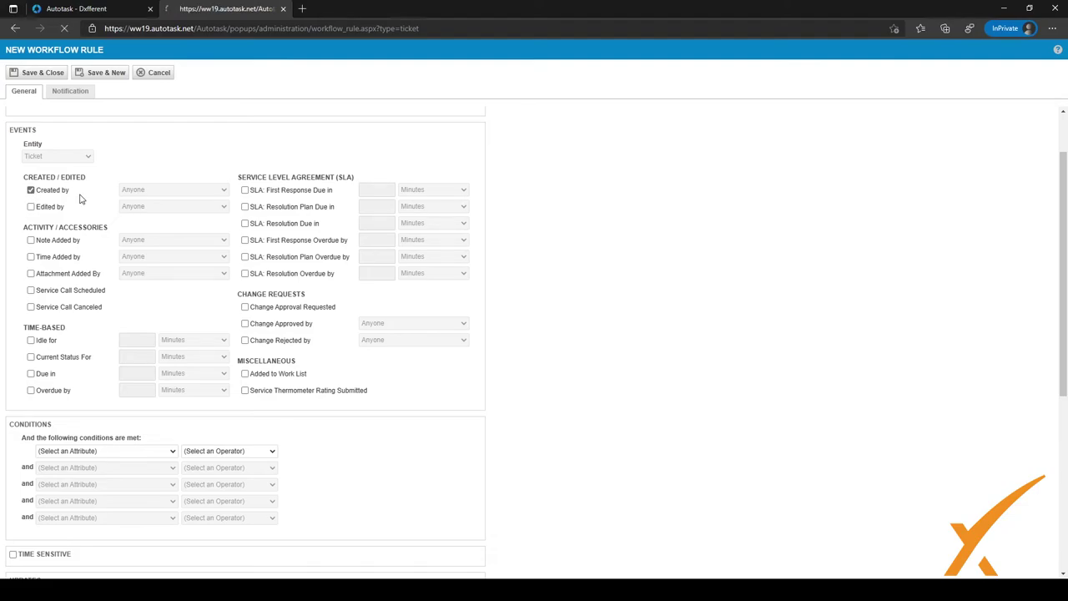
{"action": "left_click", "coordinate": [71, 140]}
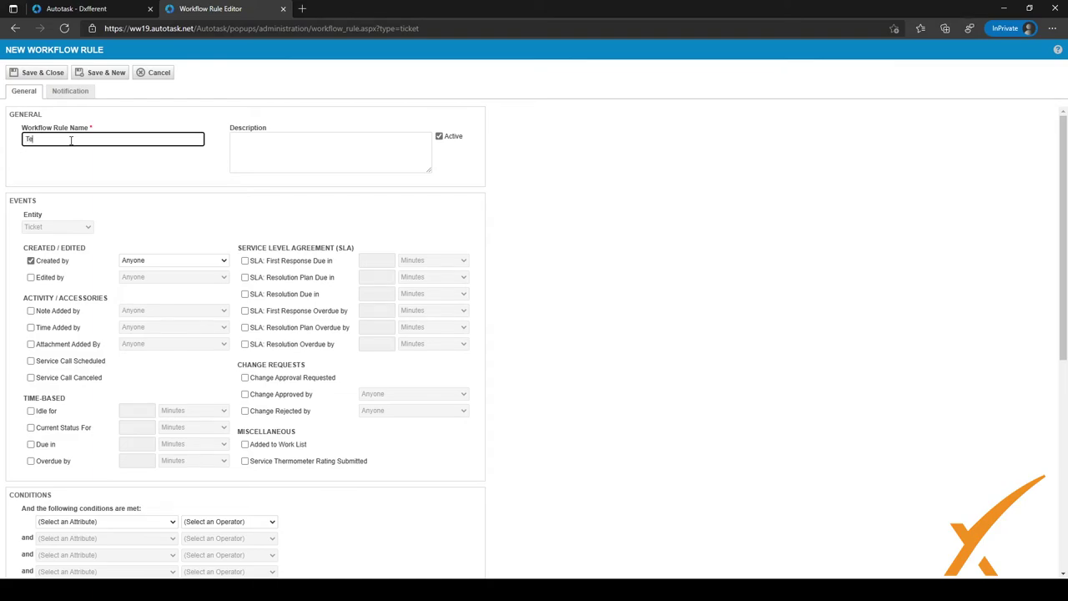
Add the condition Due Date = Changed and an Issue Type update.
{"action": "scroll", "coordinate": [125, 225], "scroll_direction": "down", "scroll_amount": 3}
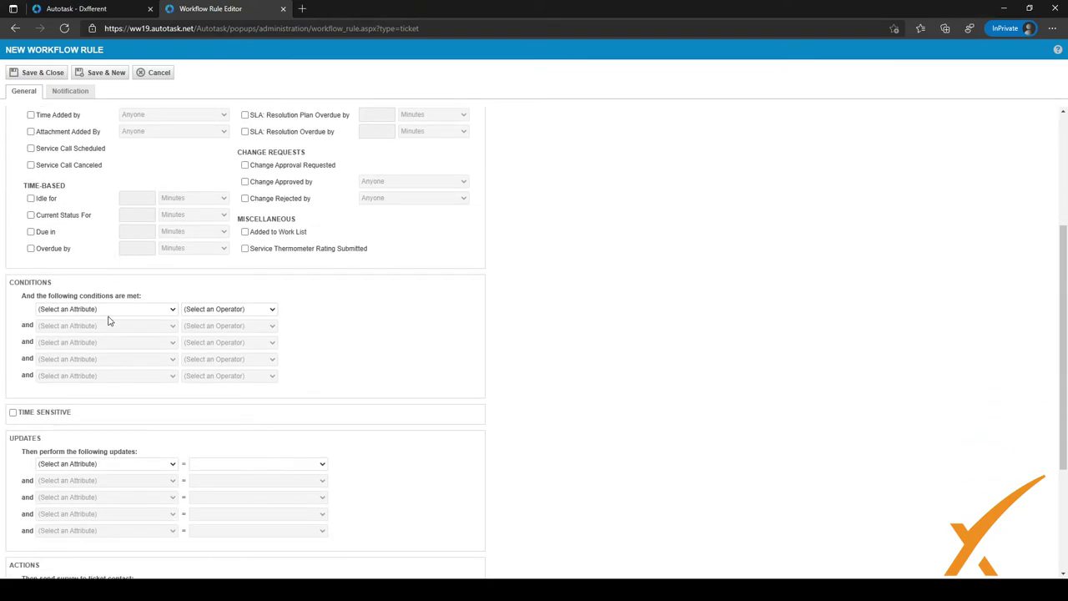
{"action": "left_click", "coordinate": [99, 358]}
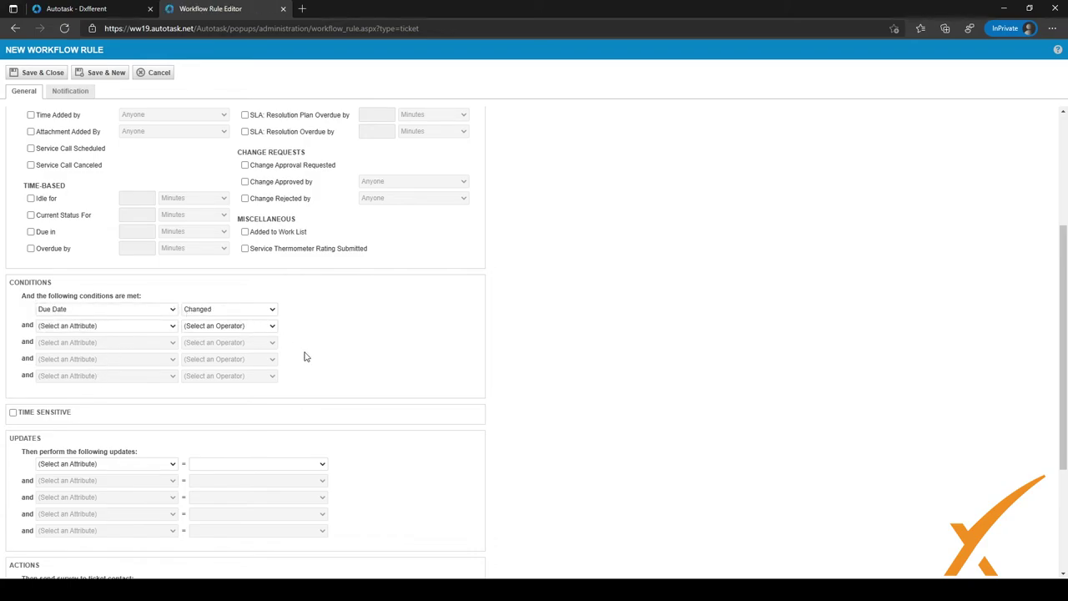
{"action": "scroll", "coordinate": [303, 355], "scroll_direction": "down", "scroll_amount": 2}
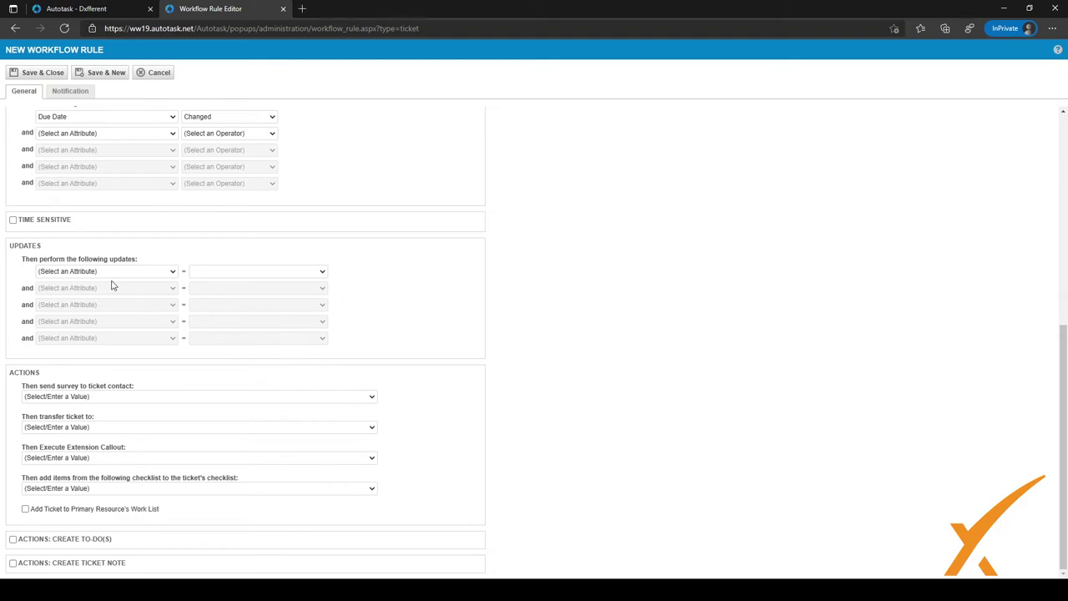
{"action": "left_click", "coordinate": [127, 342]}
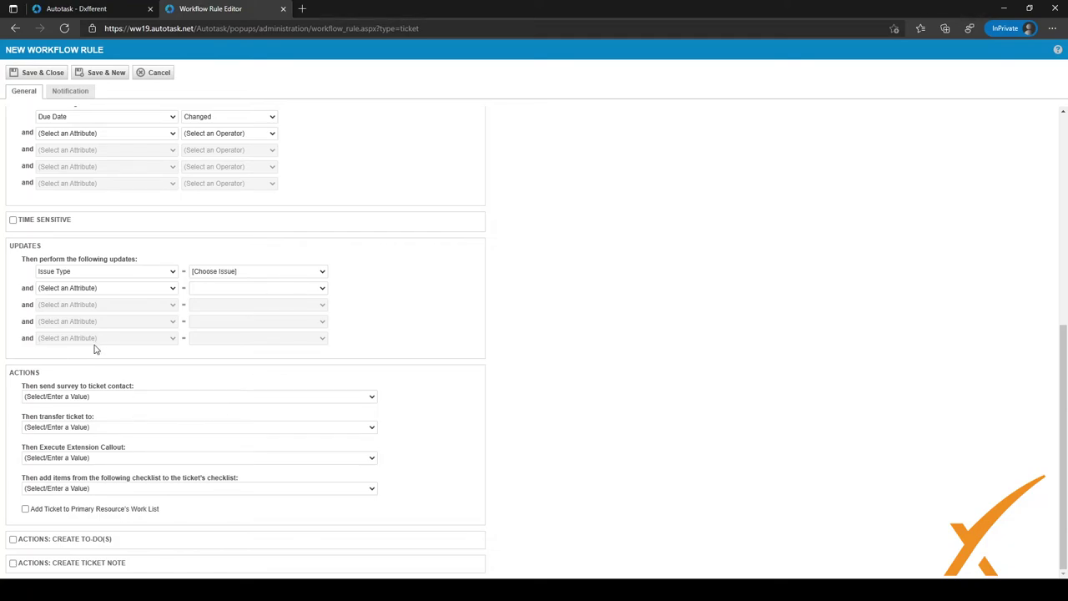
{"action": "scroll", "coordinate": [198, 352], "scroll_direction": "up", "scroll_amount": 5}
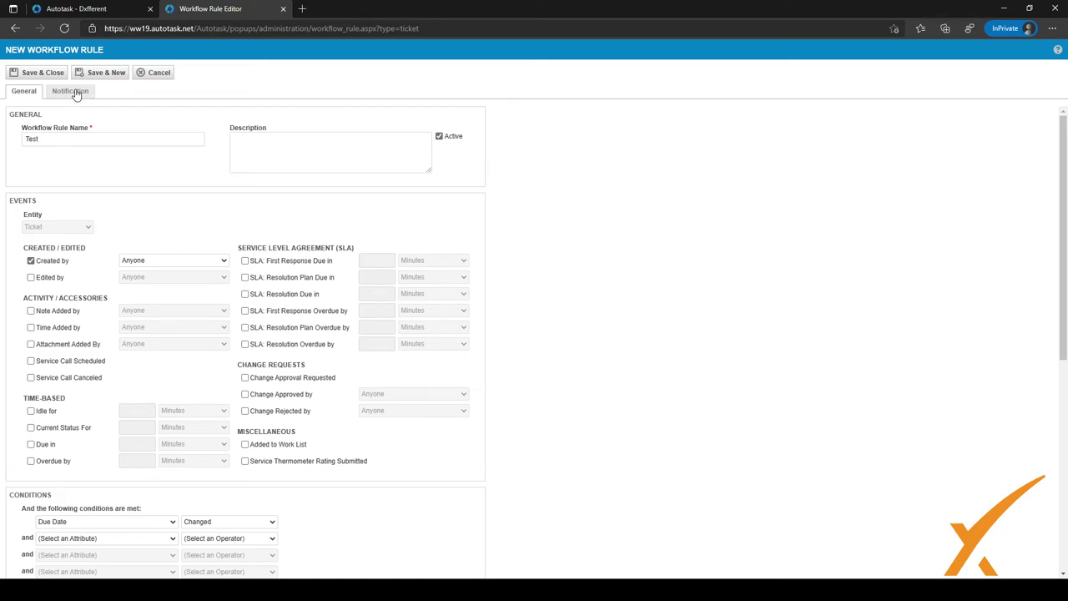
On the Notification tab, add Assigned Resources as recipients.
{"action": "left_click", "coordinate": [74, 92]}
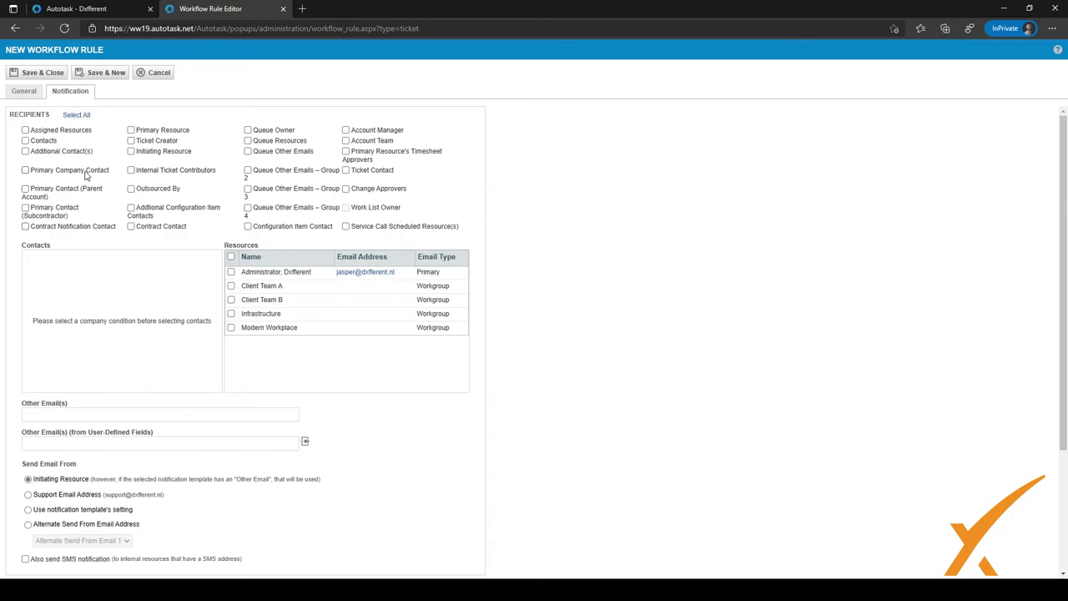
{"action": "left_click_drag", "start_coordinate": [27, 117], "coordinate": [43, 117]}
{"action": "left_click", "coordinate": [25, 130]}
{"action": "left_click", "coordinate": [12, 114]}
{"action": "scroll", "coordinate": [153, 337], "scroll_direction": "down", "scroll_amount": 2}
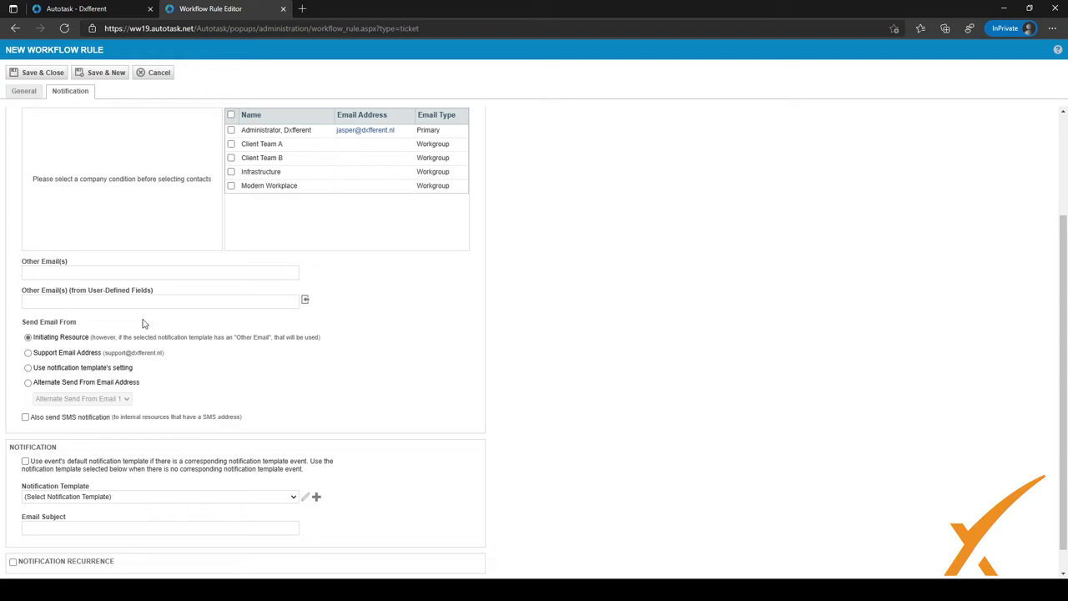
{"action": "scroll", "coordinate": [142, 323], "scroll_direction": "down", "scroll_amount": 1}
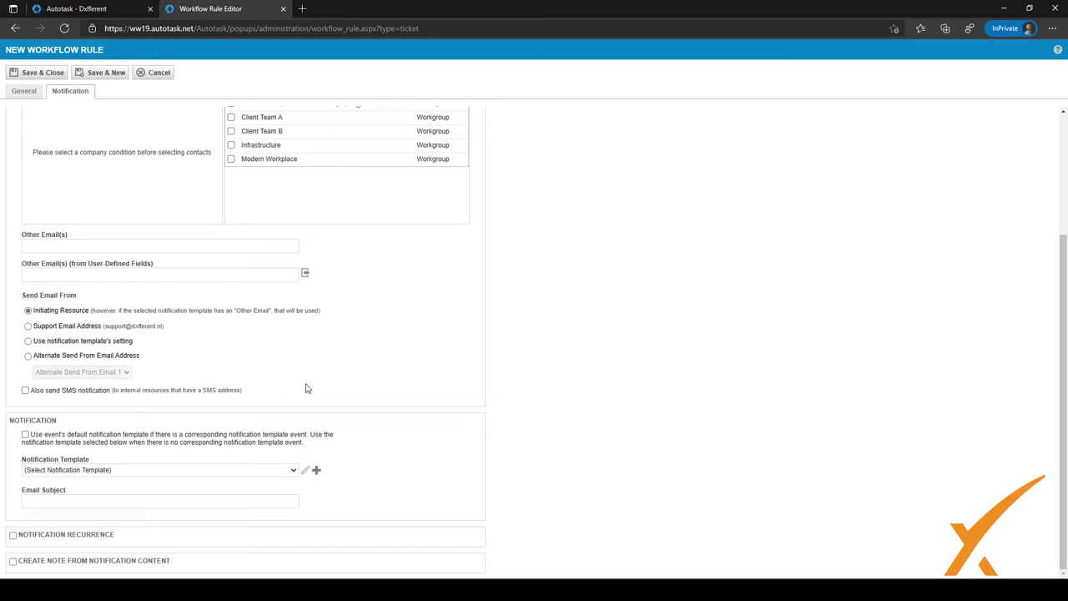
Use the event's default notification template for the rule's emails.
{"action": "left_click", "coordinate": [140, 501]}
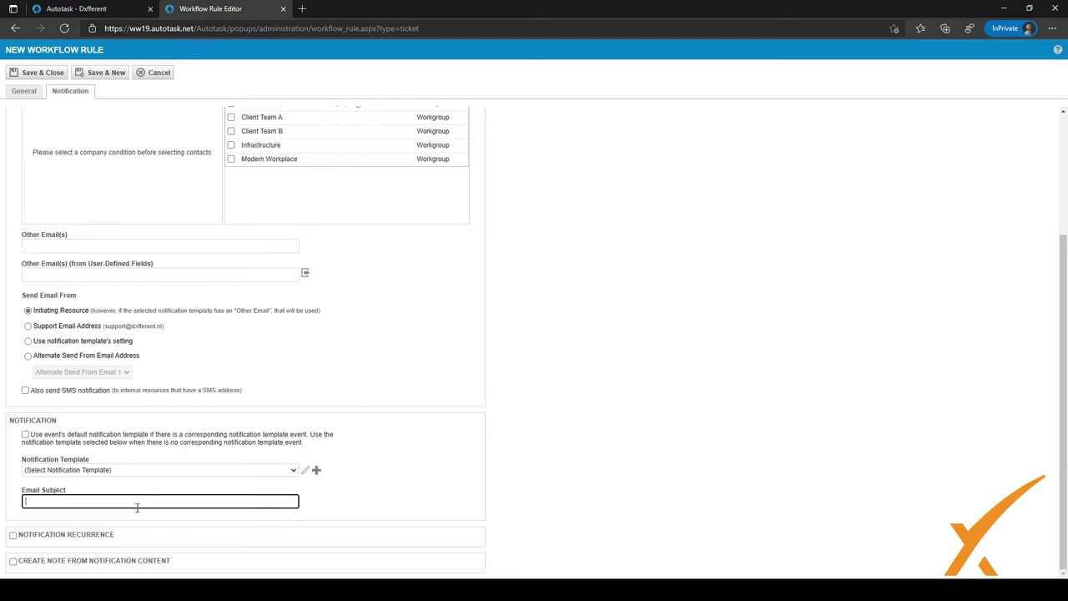
{"action": "left_click", "coordinate": [24, 435]}
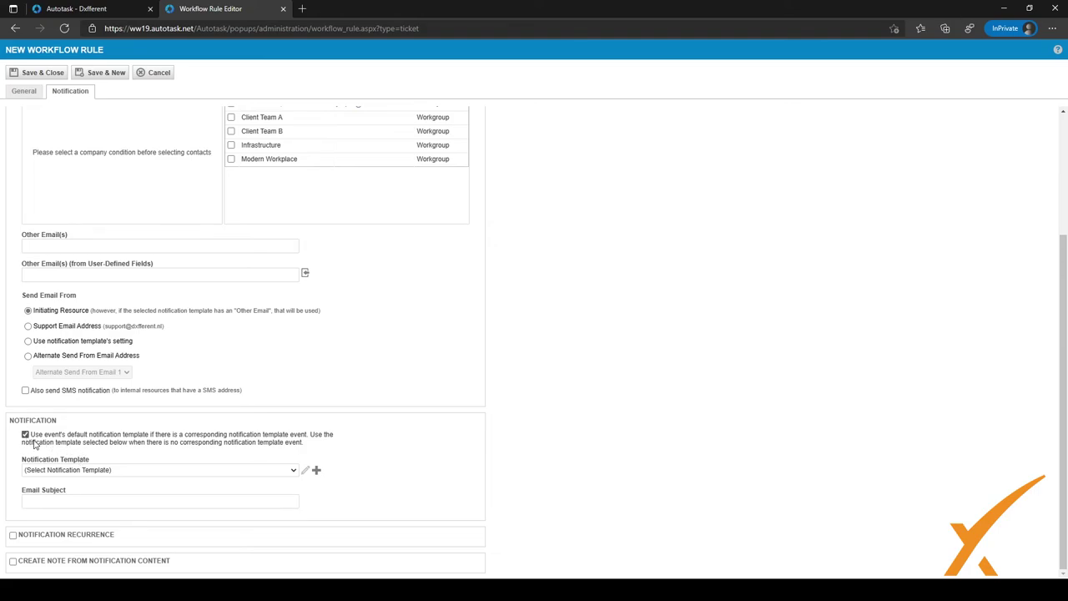
{"action": "scroll", "coordinate": [100, 449], "scroll_direction": "up", "scroll_amount": 2}
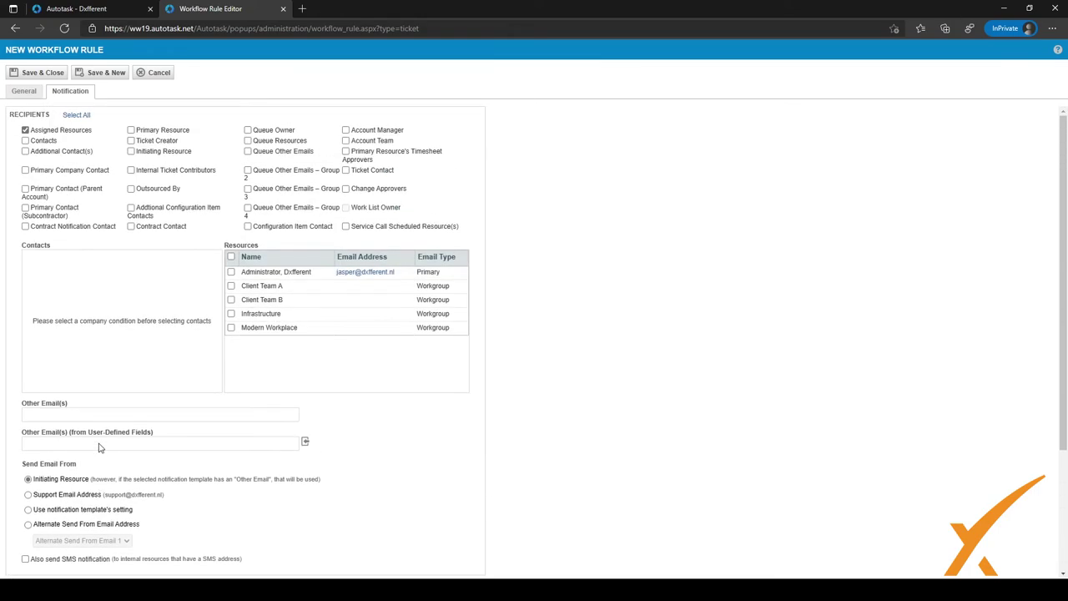
{"action": "scroll", "coordinate": [100, 448], "scroll_direction": "down", "scroll_amount": 2}
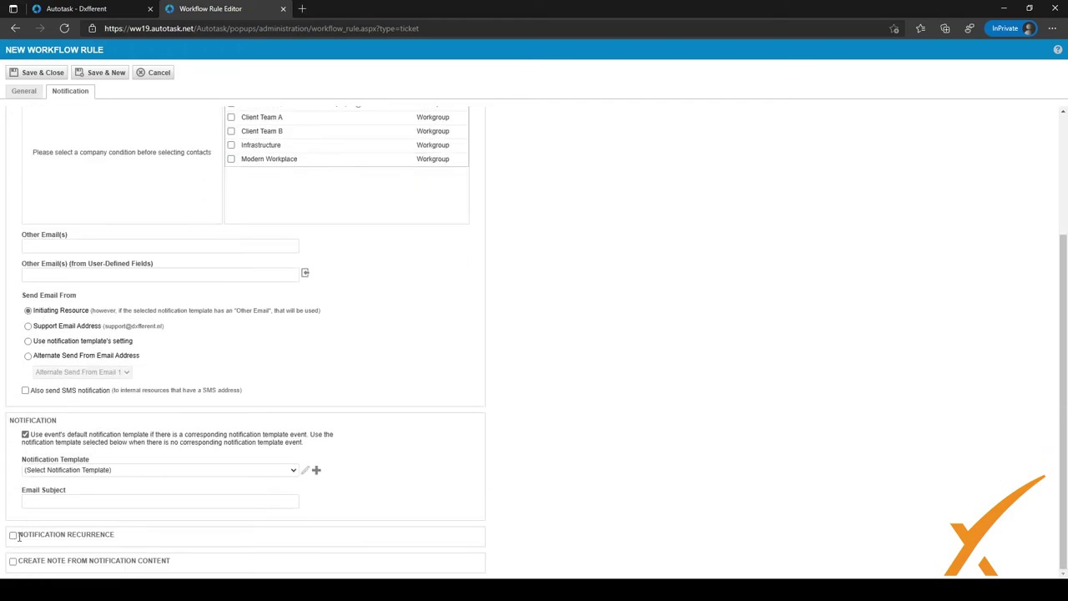
Turn on Notification Recurrence to repeat every 5 days.
{"action": "left_click", "coordinate": [13, 534]}
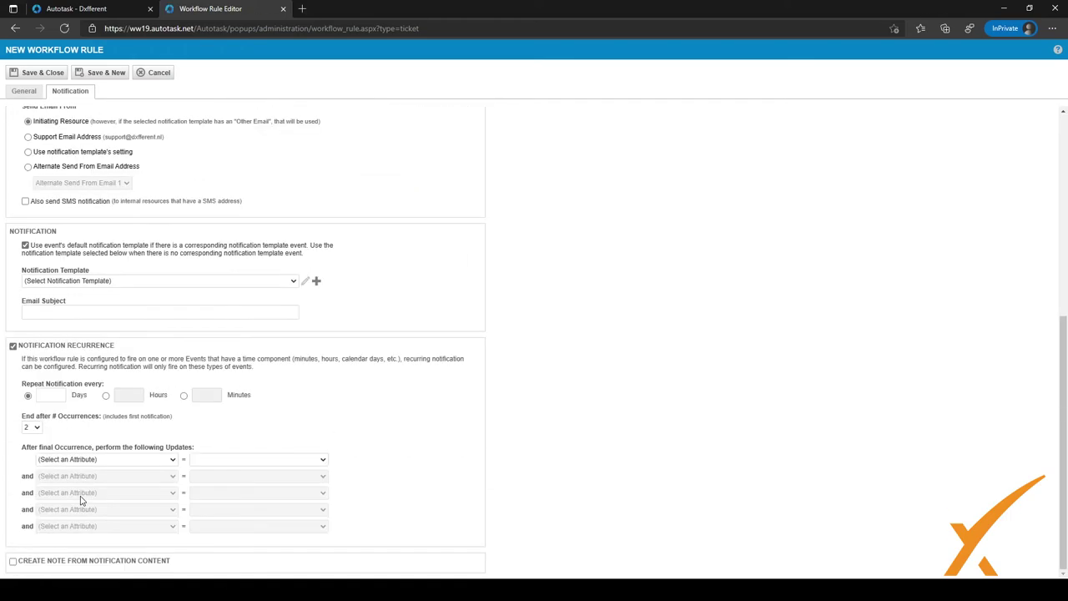
{"action": "left_click", "coordinate": [57, 396]}
{"action": "left_click", "coordinate": [473, 417]}
{"action": "scroll", "coordinate": [306, 428], "scroll_direction": "up", "scroll_amount": 4}
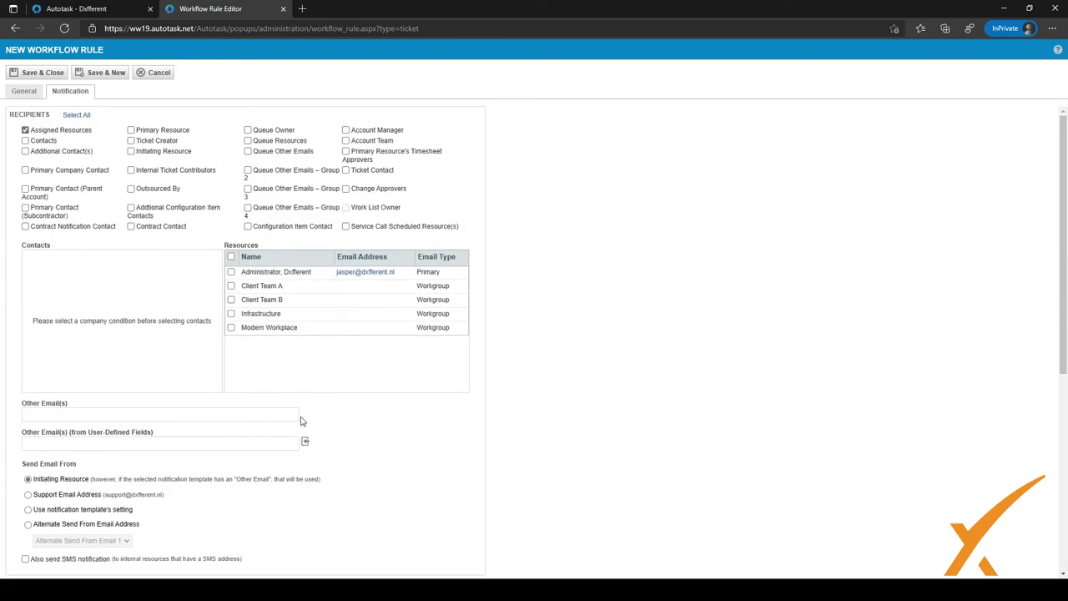